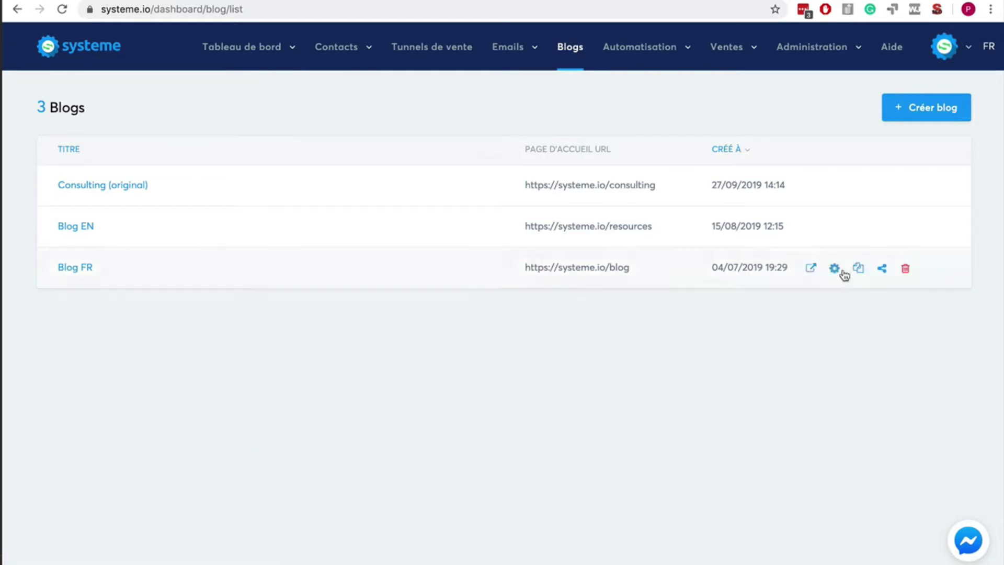
- Examine the live Blog FR home page and its Logiciels category page, and return to the blog list
click(810, 268)
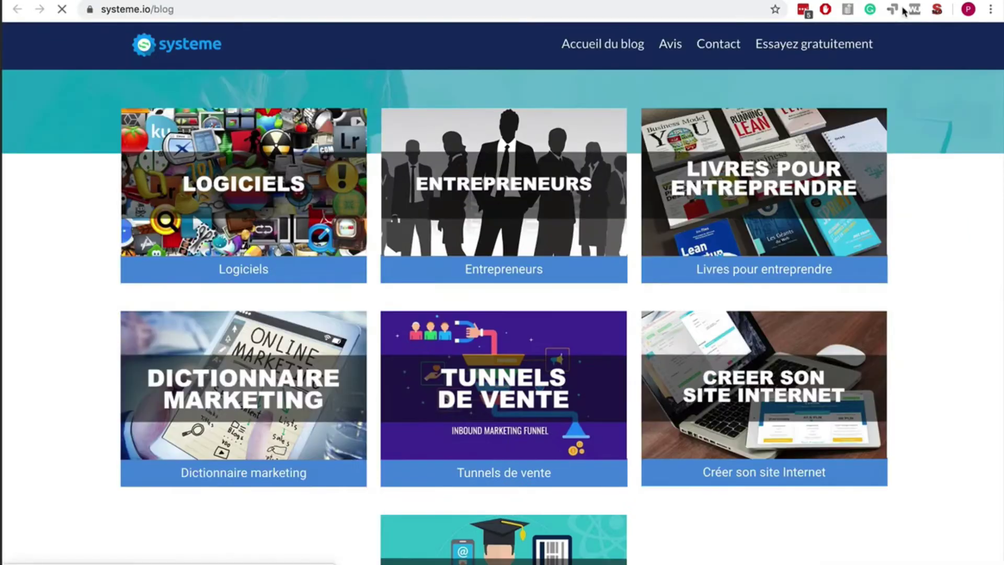
scroll(929, 195, down, 5)
scroll(927, 193, up, 5)
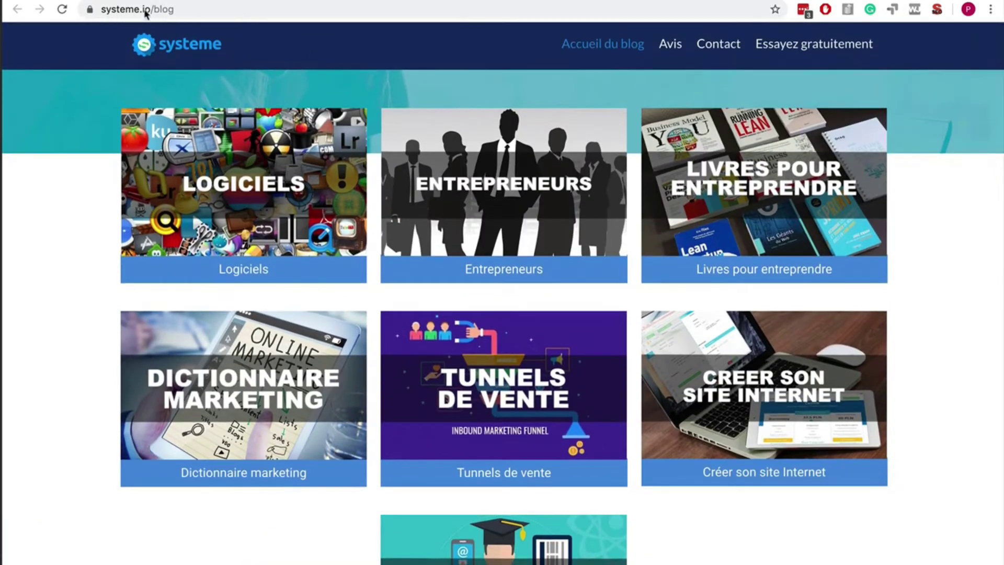
click(224, 184)
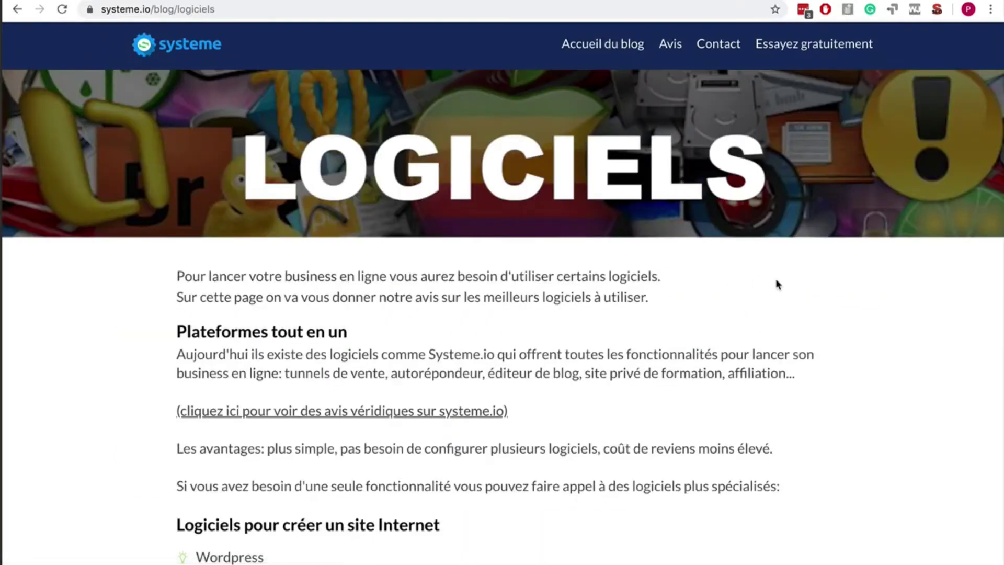
scroll(777, 284, down, 10)
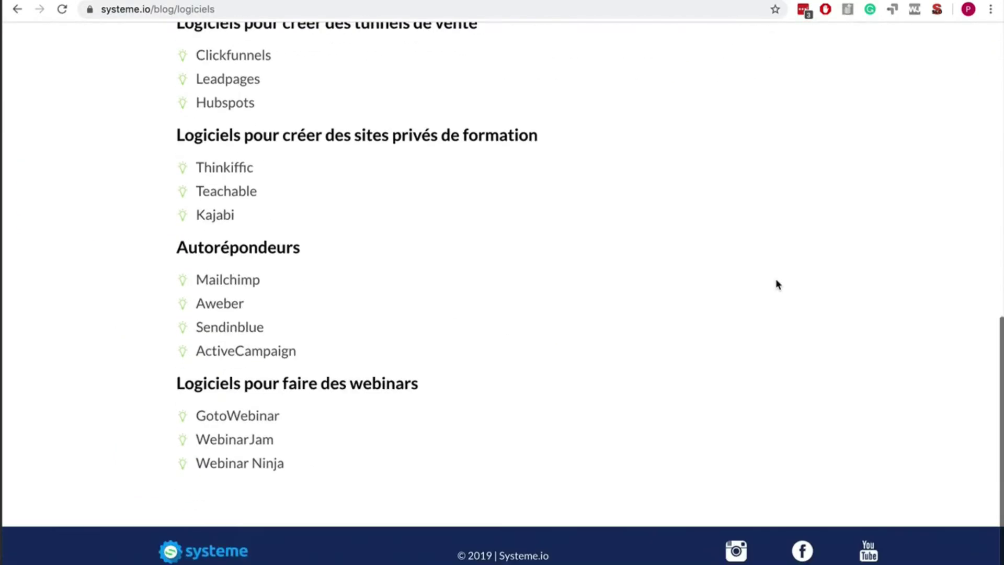
scroll(777, 283, up, 10)
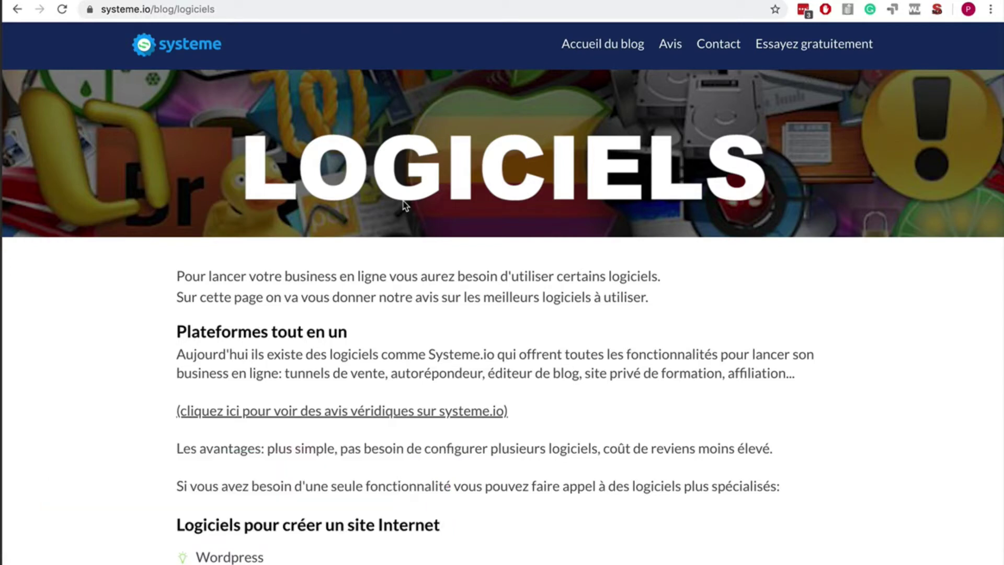
click(17, 11)
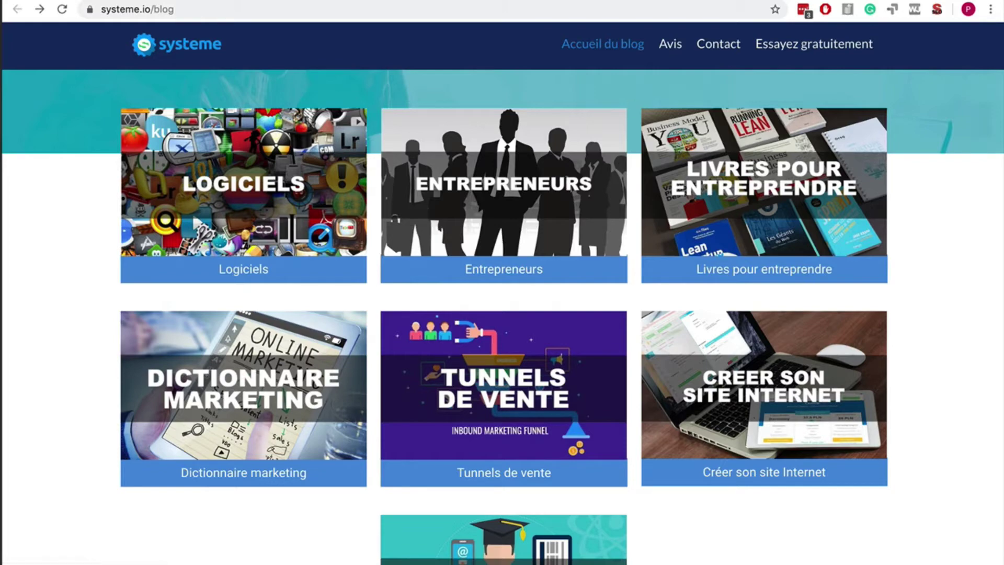
click(842, 1)
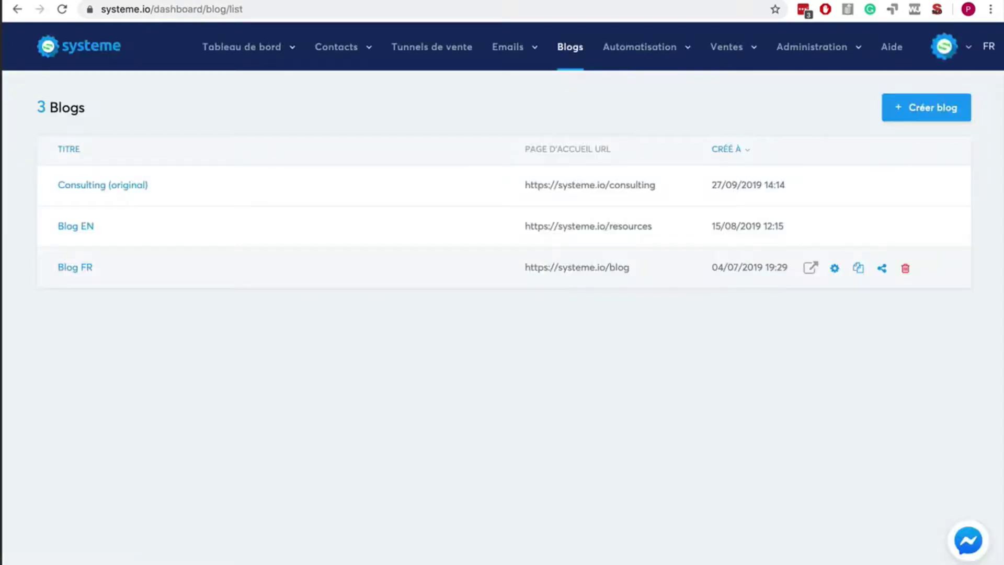
- Fill in a new blog named "test" with the URL path "test" and try to create it
click(914, 108)
click(332, 166)
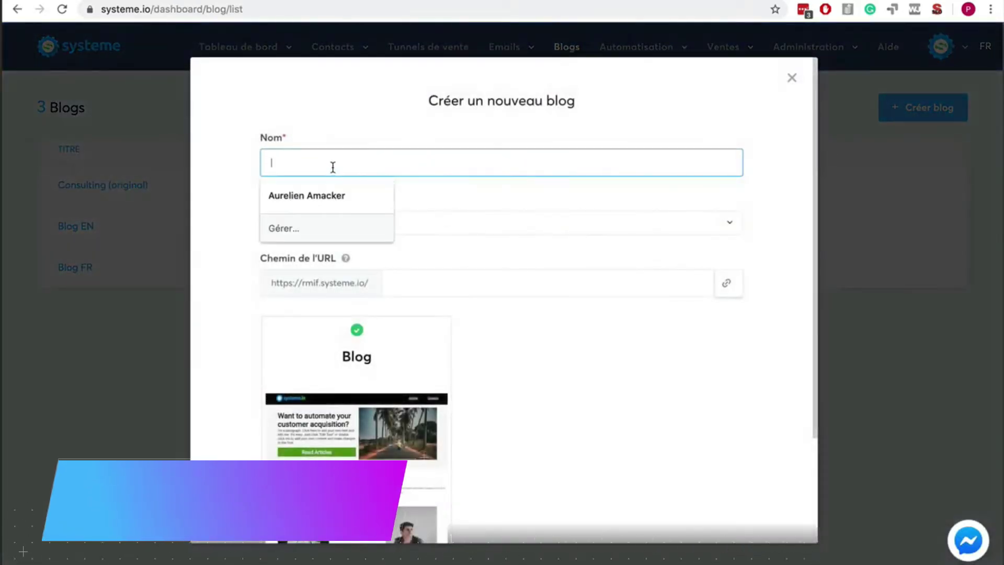
text(test)
key(Tab)
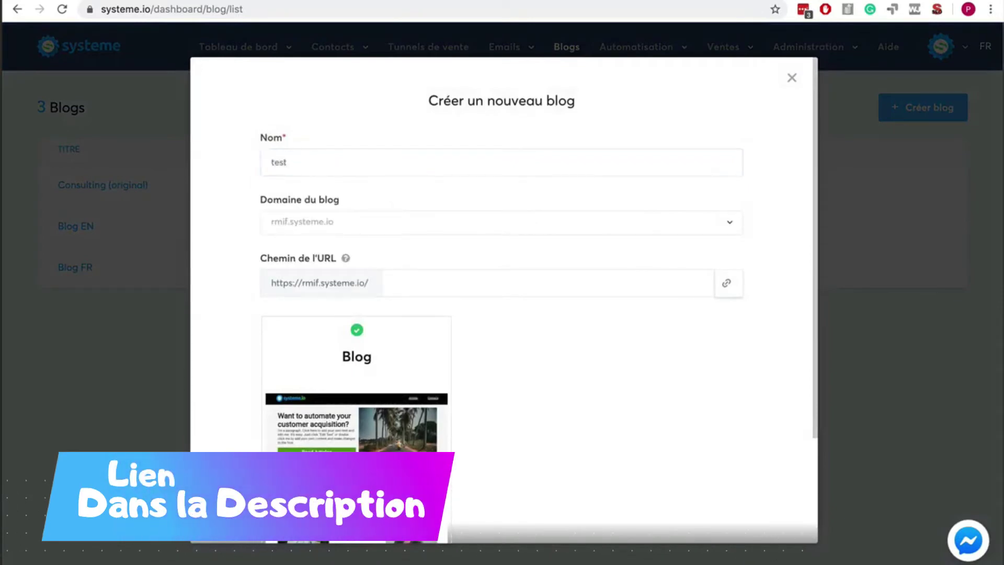
click(446, 283)
text(test)
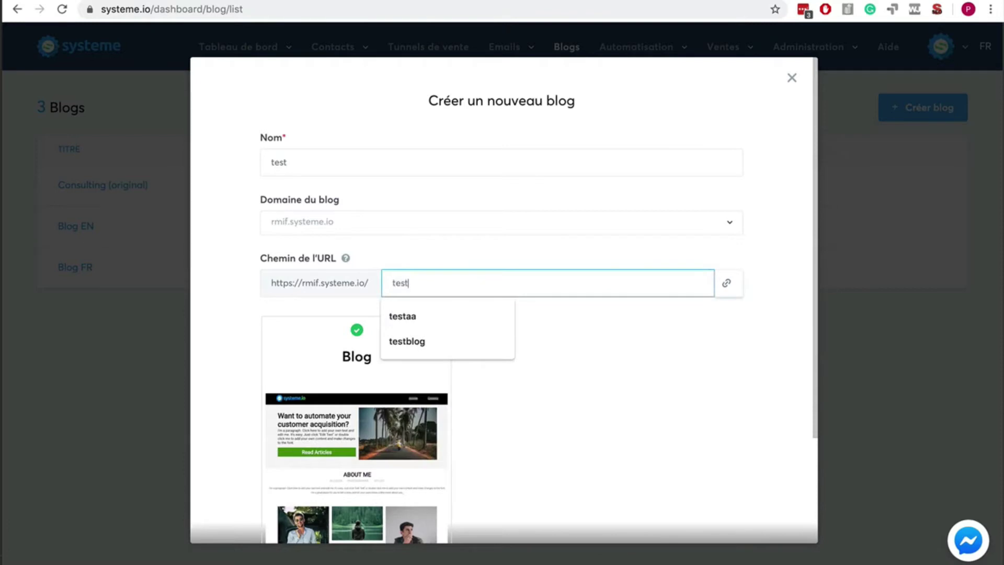
click(601, 346)
scroll(599, 346, down, 3)
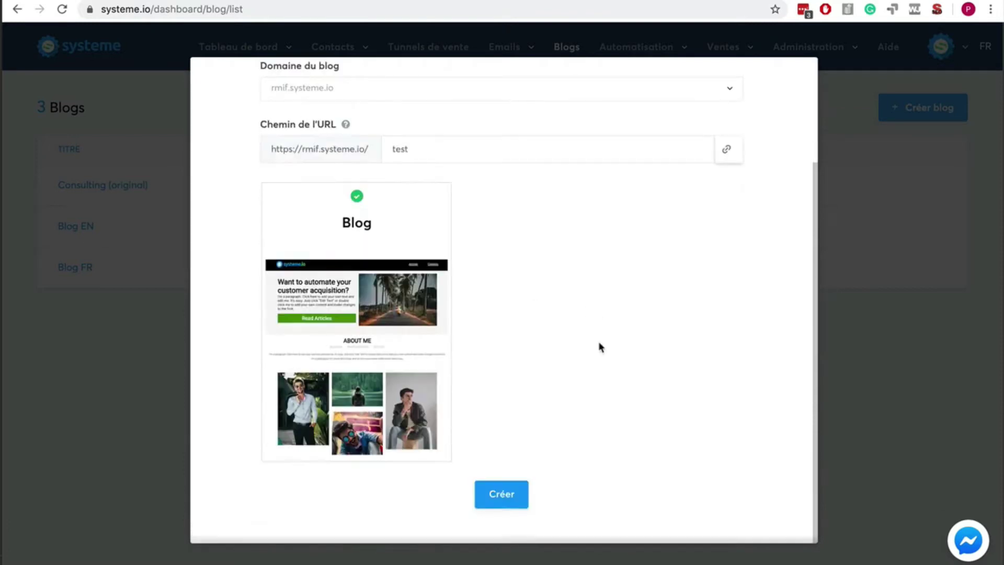
click(505, 492)
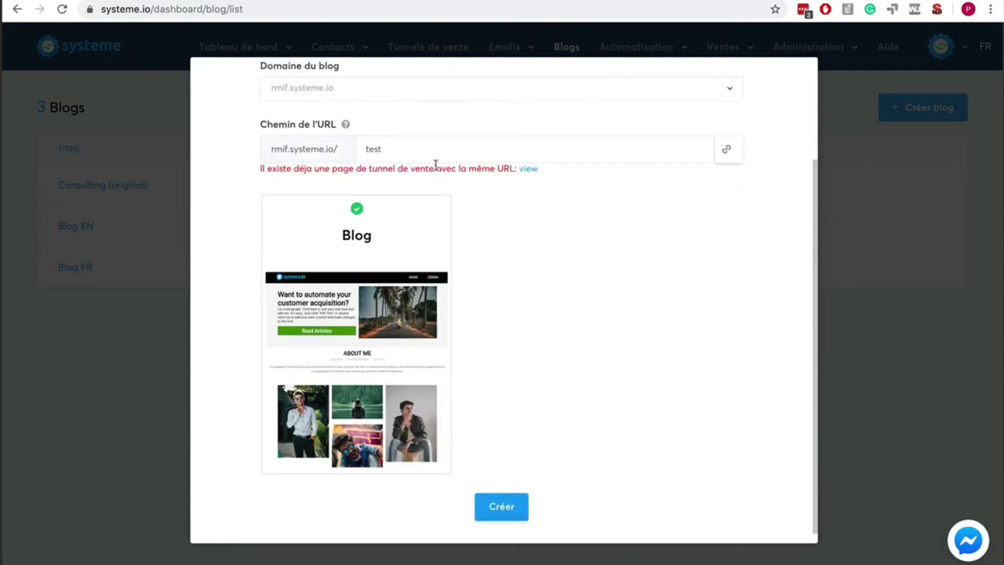
- Change the new blog's URL path to "testeee" and create the blog
click(422, 149)
text(e)
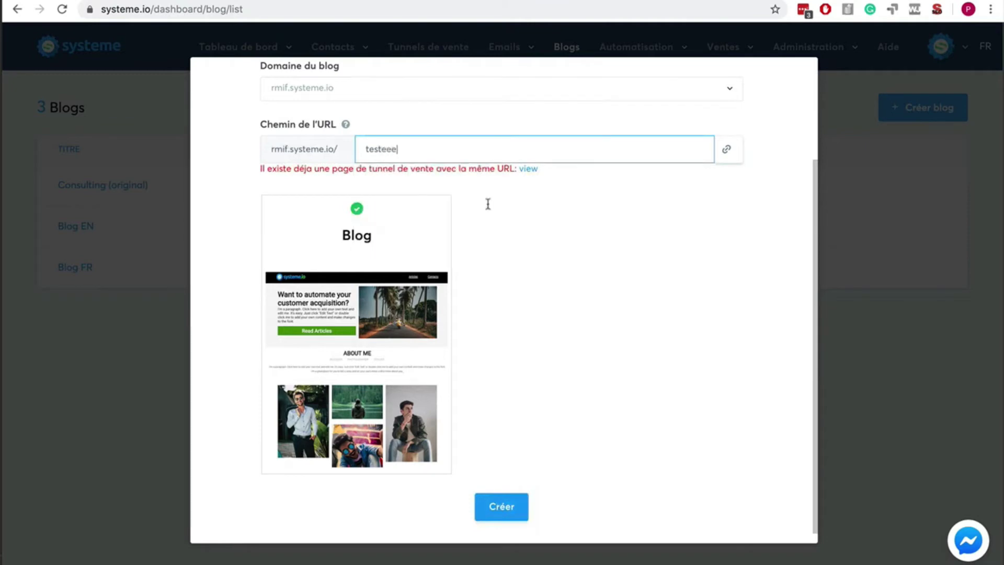
text(ee)
click(501, 515)
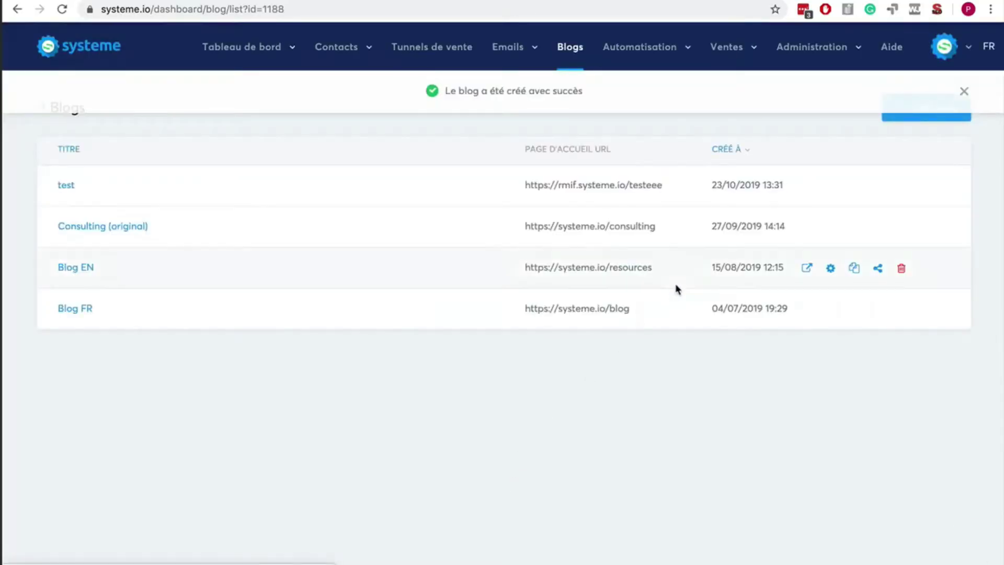
- View the live "test" blog and examine its default home page from the header to the contact section and footer
click(806, 186)
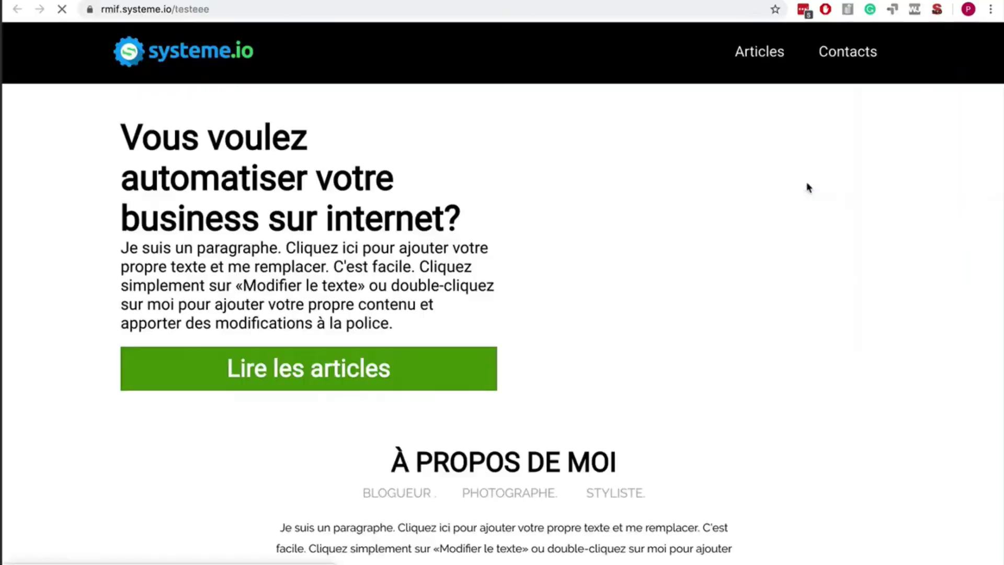
scroll(889, 264, down, 1)
scroll(889, 264, down, 10)
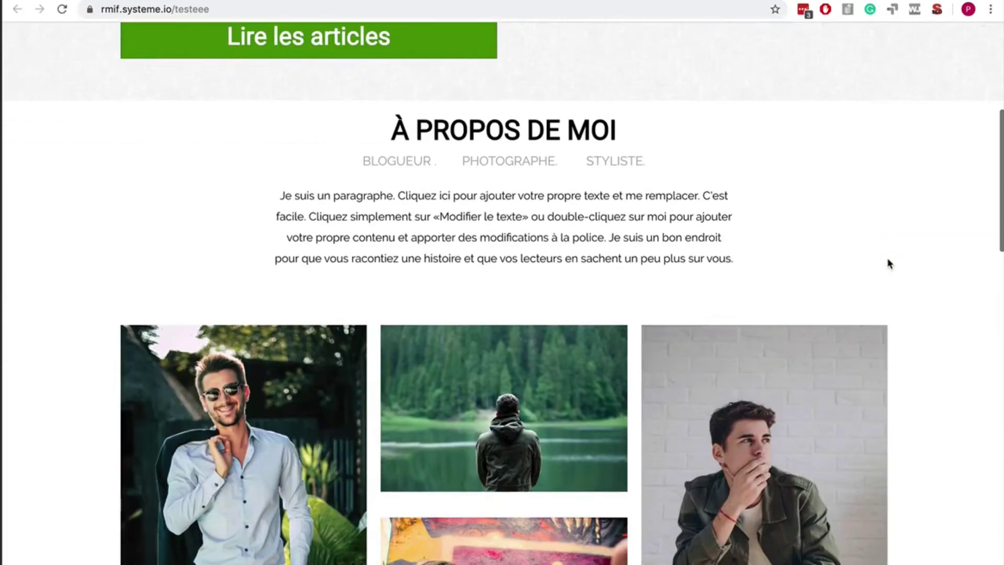
scroll(888, 264, down, 12)
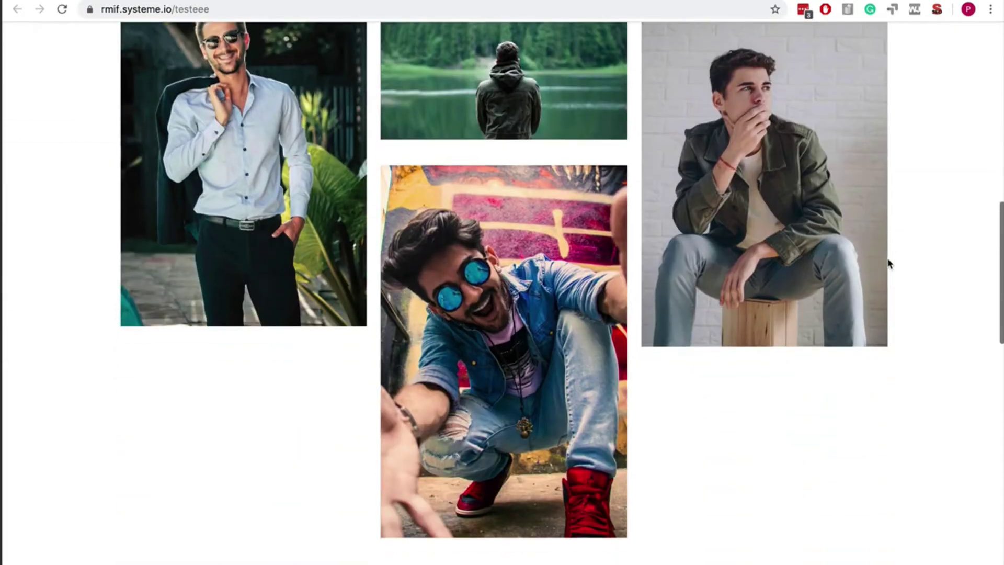
scroll(889, 264, down, 4)
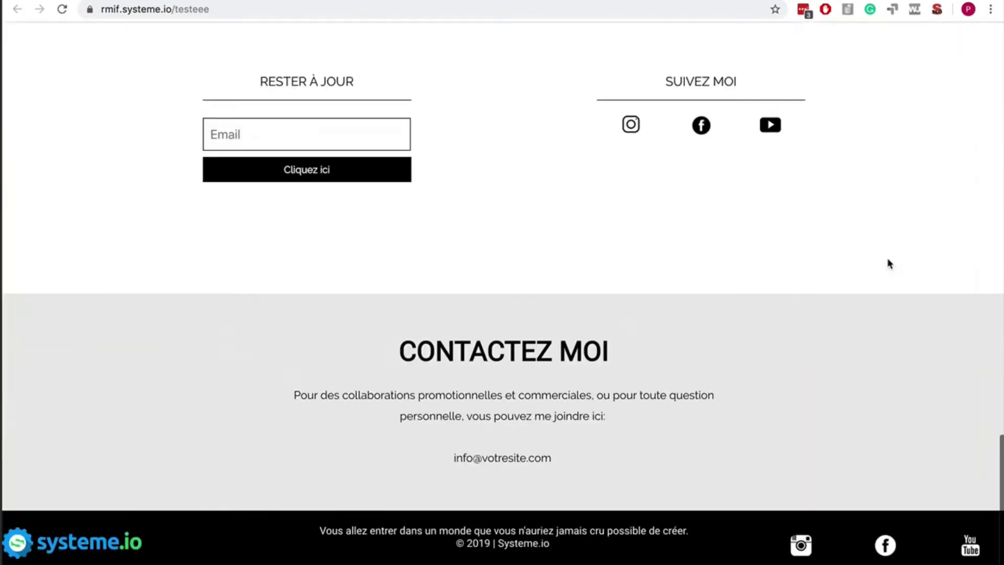
scroll(887, 265, up, 8)
scroll(533, 274, up, 3)
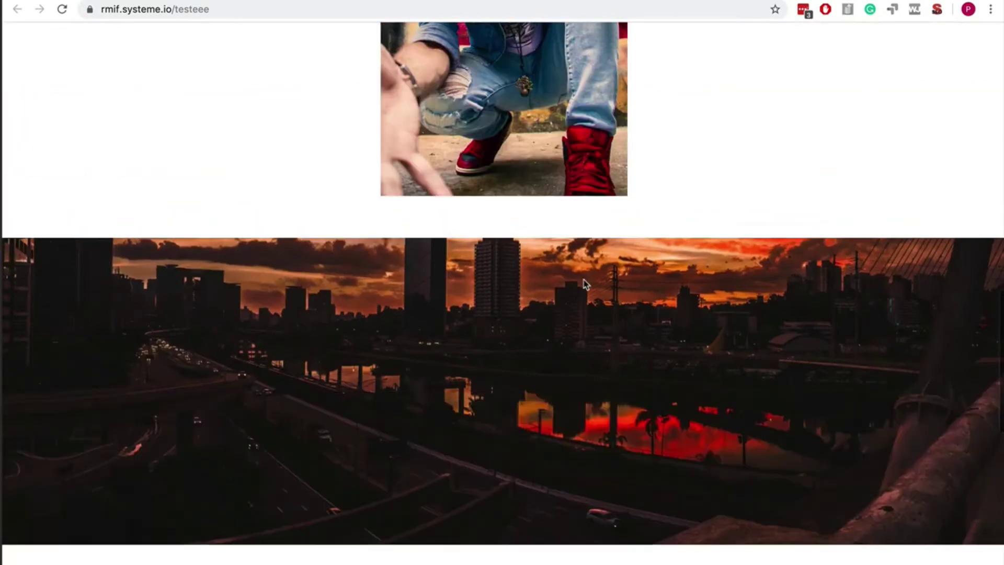
scroll(582, 281, down, 9)
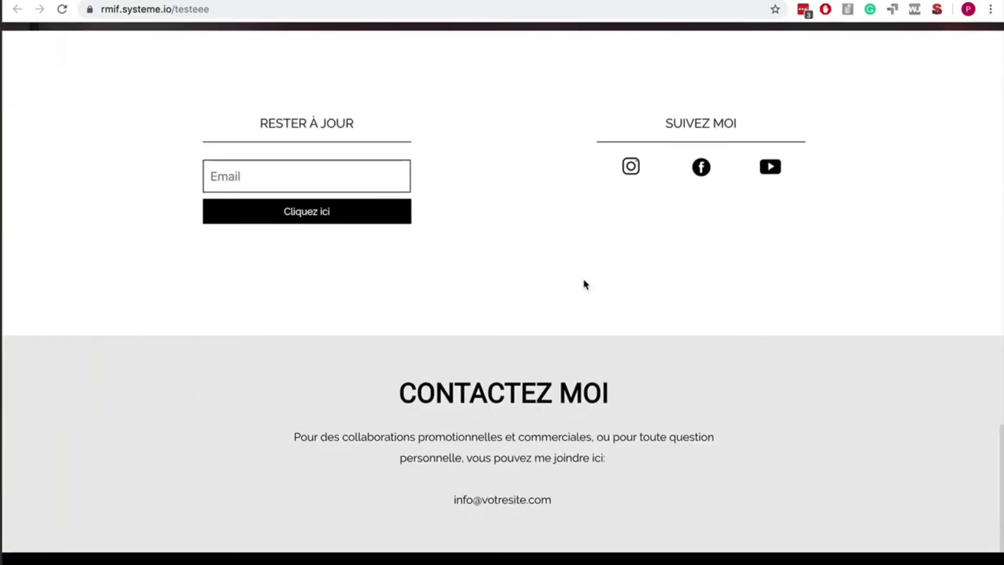
scroll(582, 278, down, 2)
scroll(582, 278, up, 20)
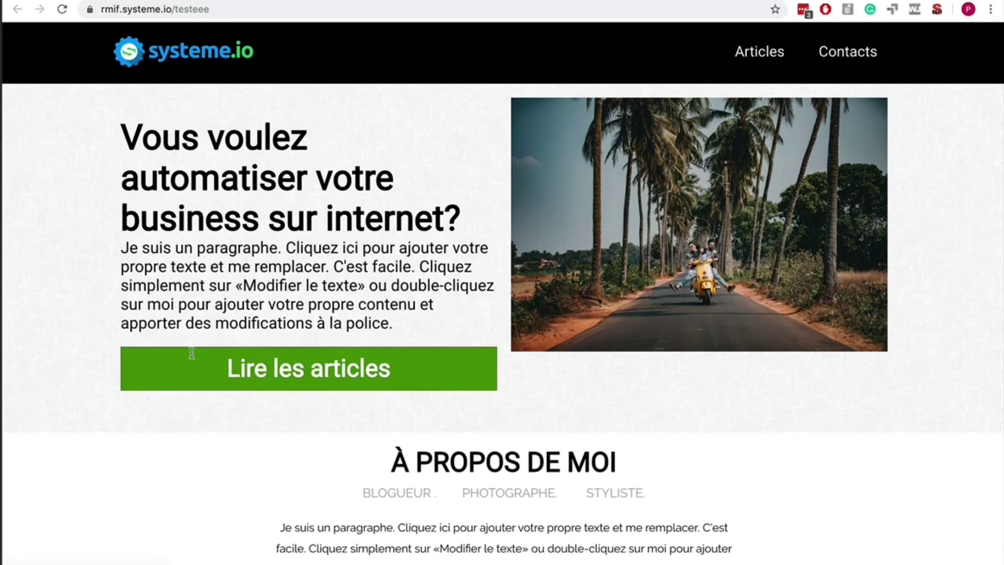
- Try the Articles link on the "test" blog, review its "À propos de moi" section, and return to the blog list
click(765, 56)
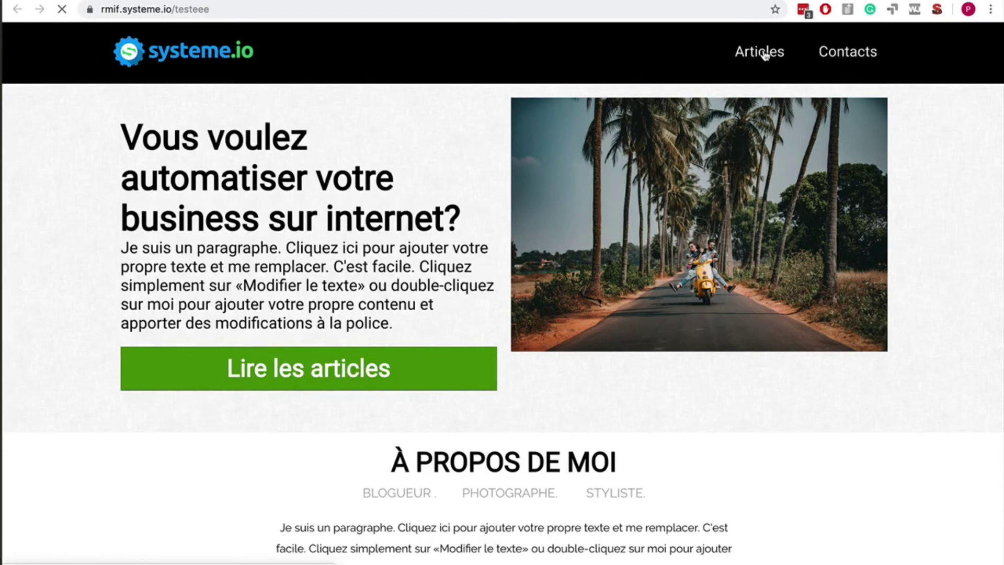
key(ctrl+shift+Tab)
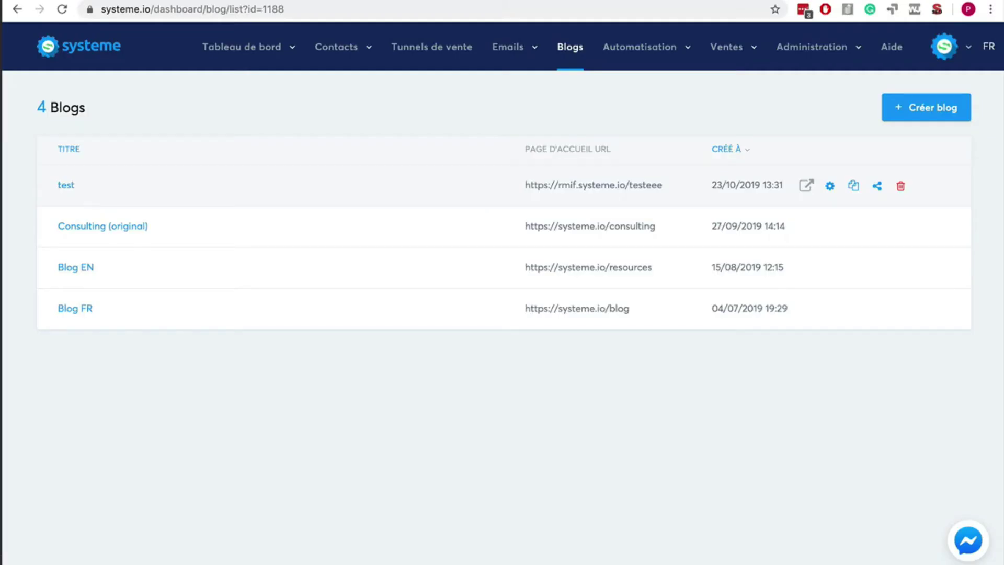
key(ctrl+Tab)
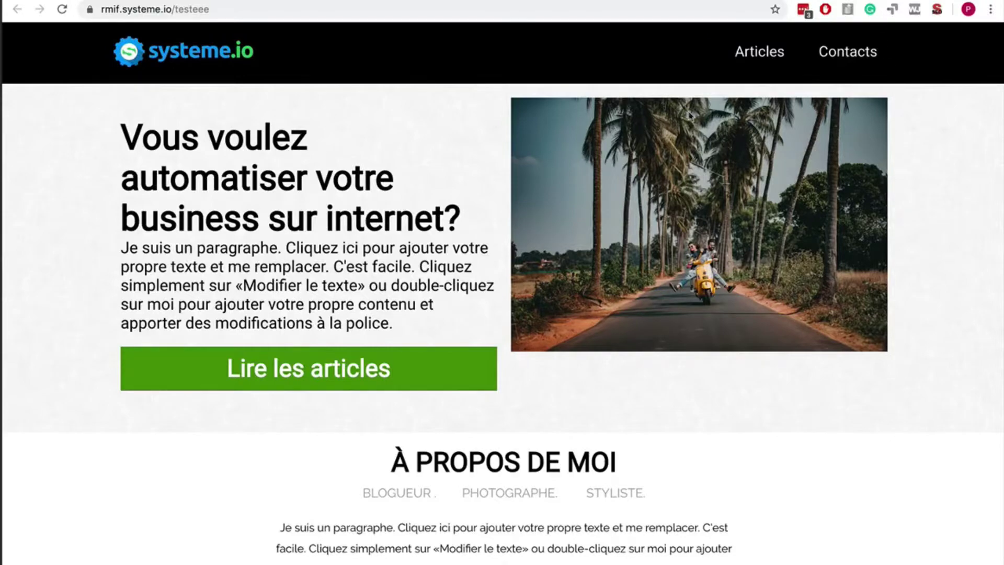
scroll(287, 171, down, 6)
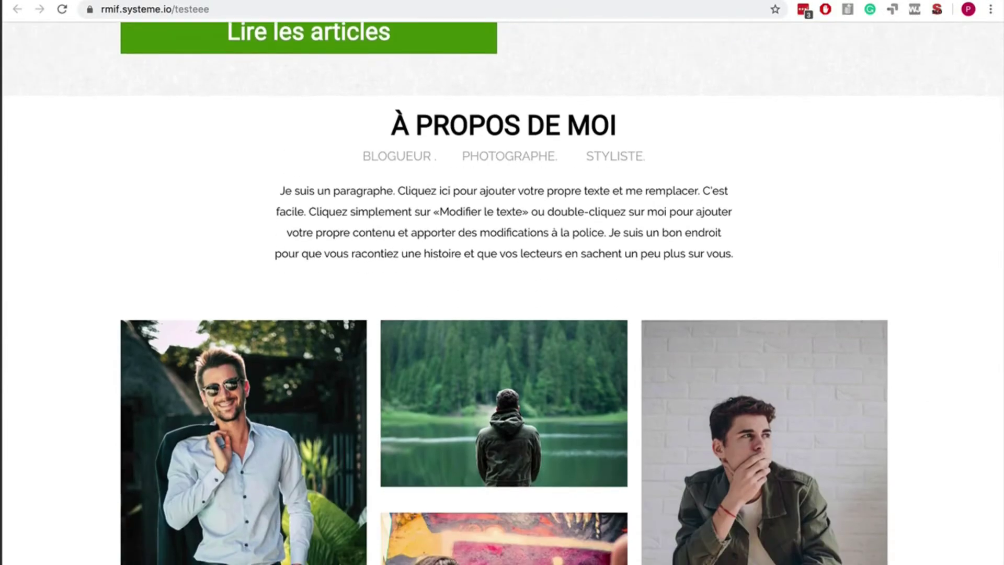
key(ctrl+shift+Tab)
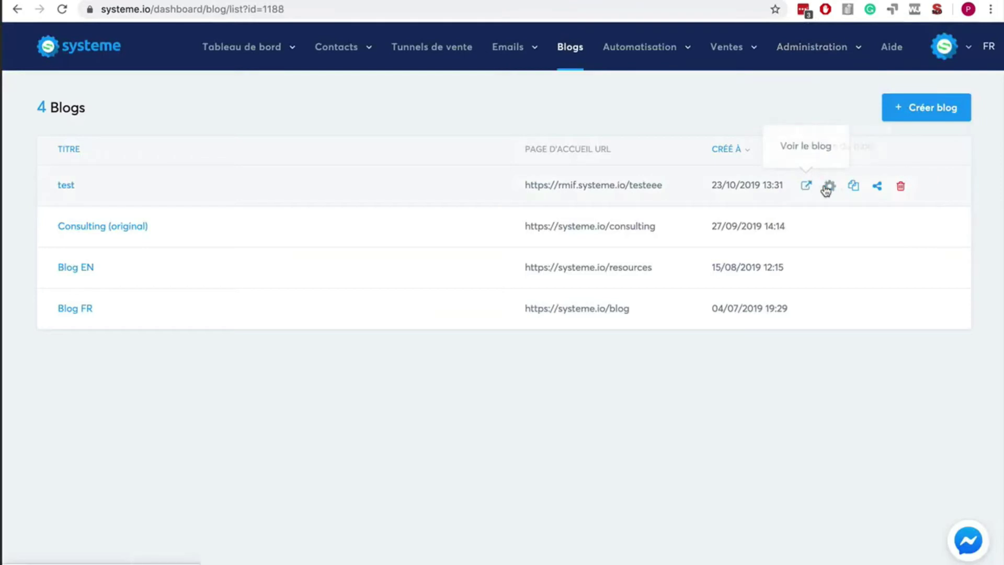
- Create an article titled "Premier article" in the "test" blog, with the URL path "premier-article"
click(67, 185)
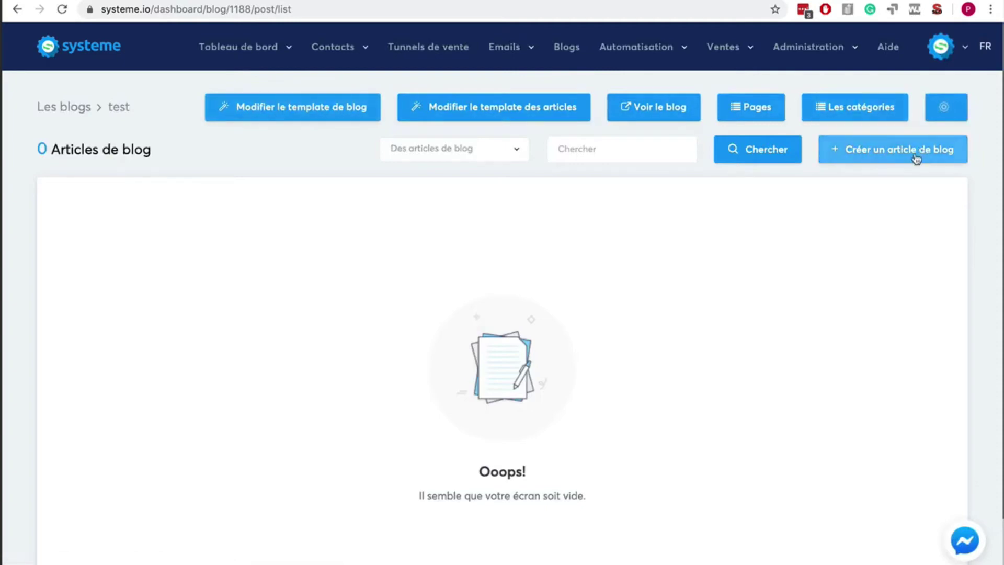
click(896, 157)
click(305, 161)
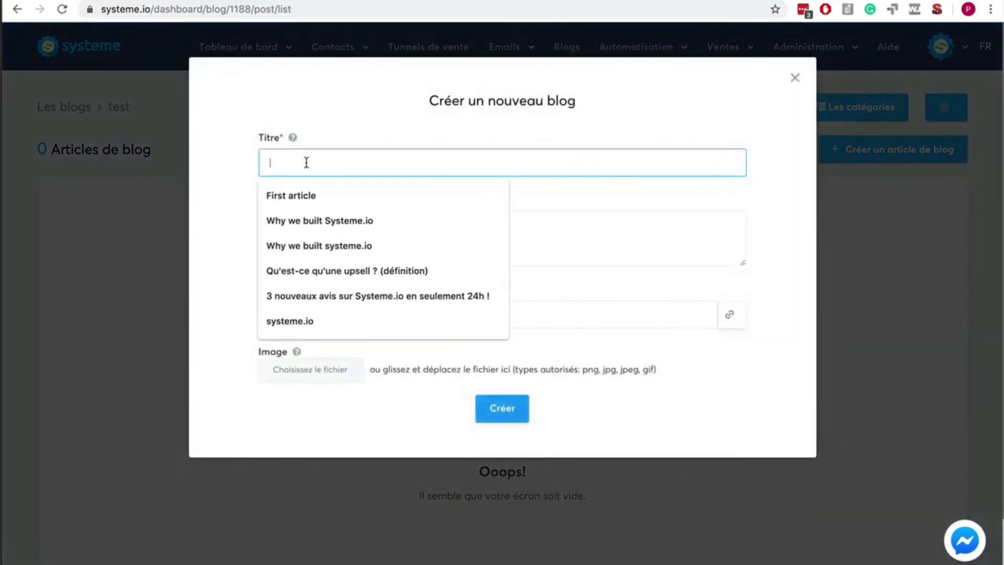
text(Premier article)
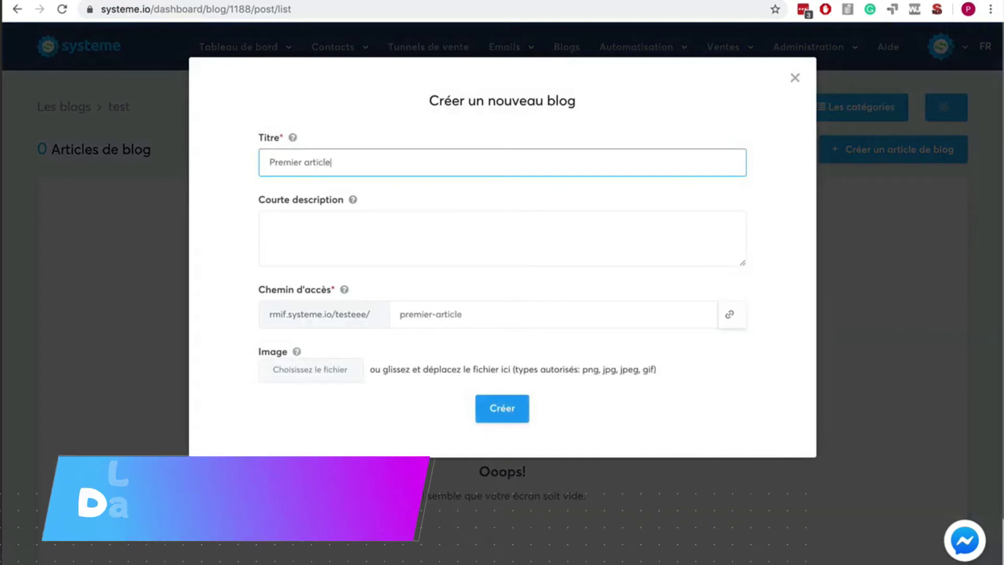
click(493, 408)
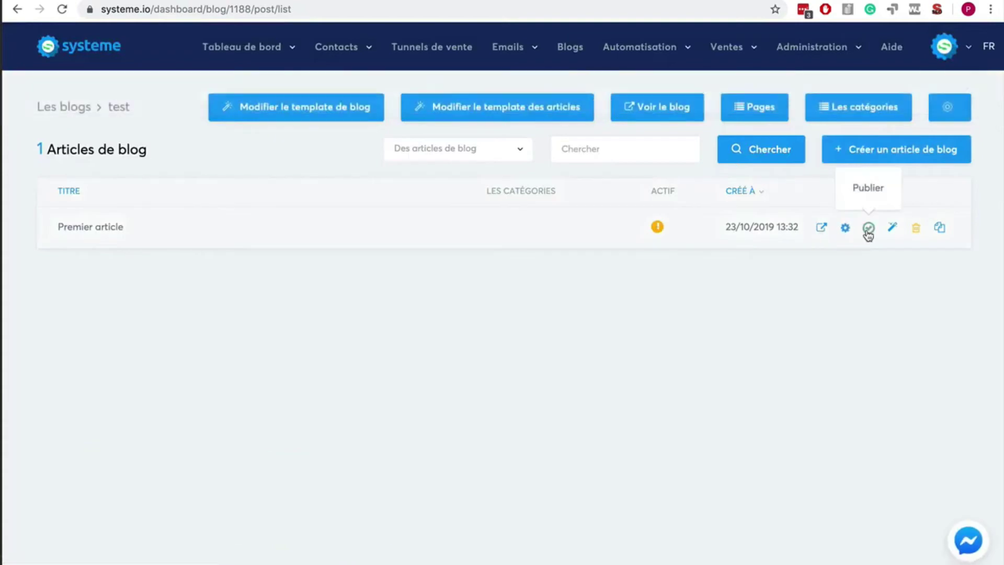
- Publish "Premier article" and view its live page
click(867, 230)
click(463, 347)
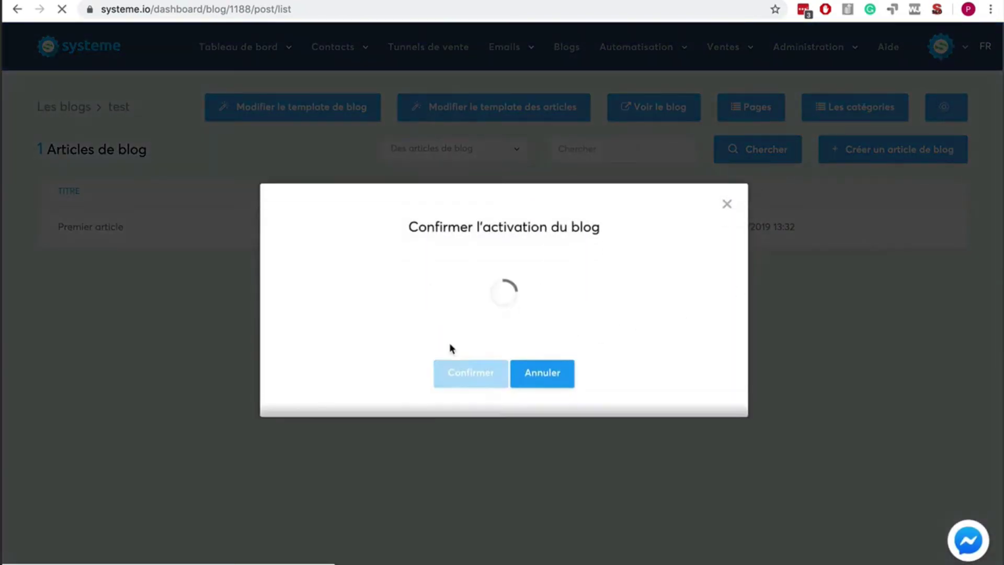
click(821, 228)
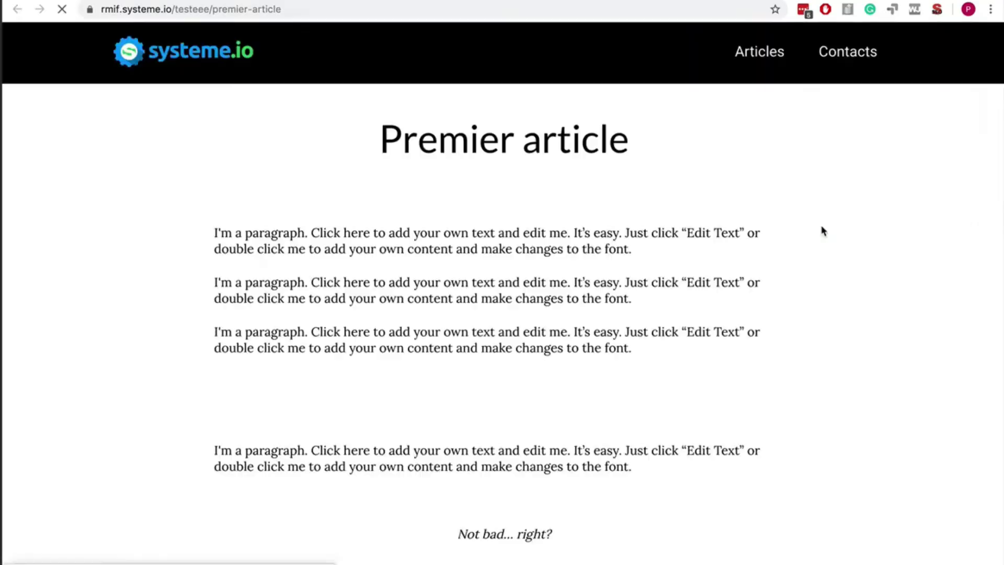
scroll(905, 217, down, 10)
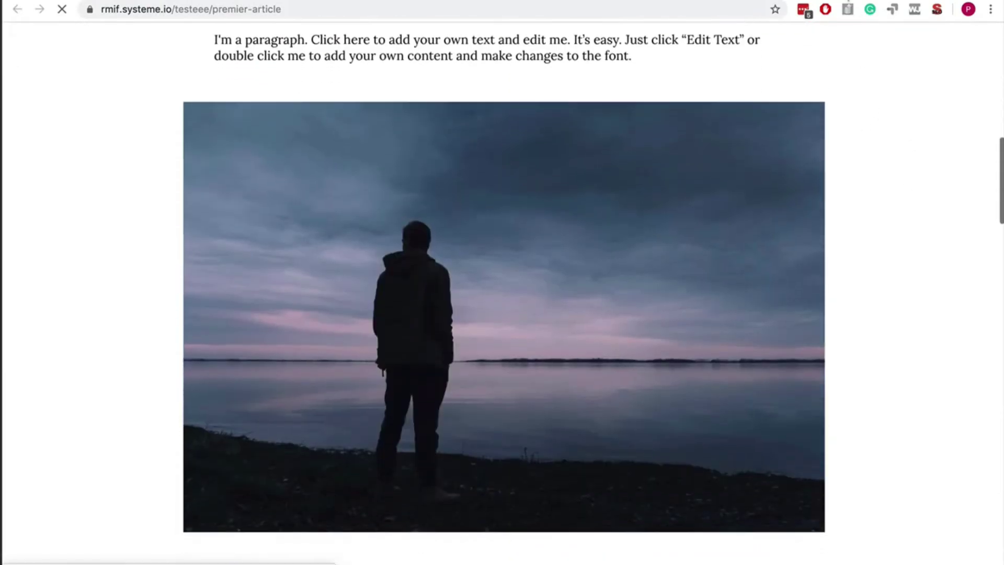
- Open "Premier article" in the page editor and delete the image directly below its title
click(837, 1)
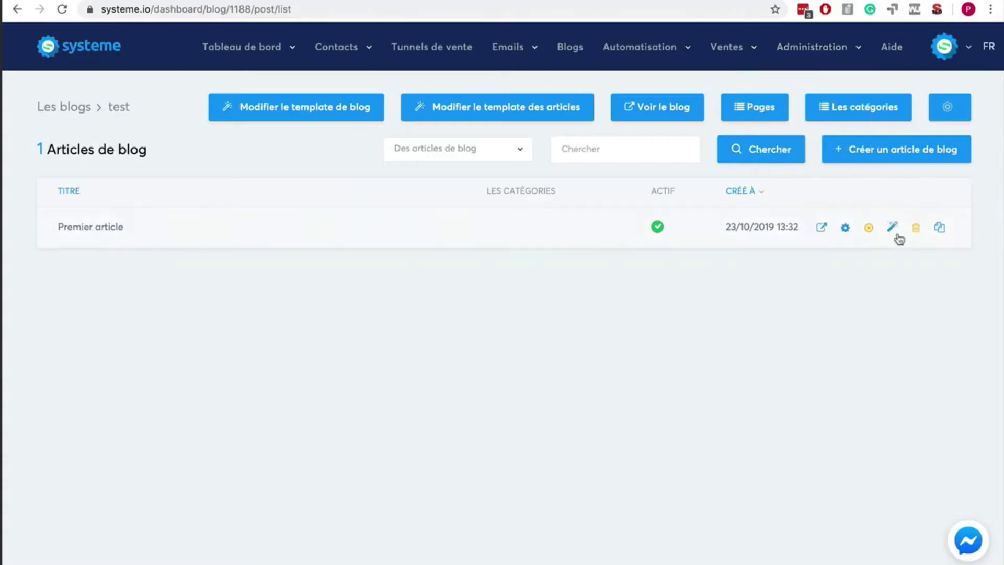
click(891, 228)
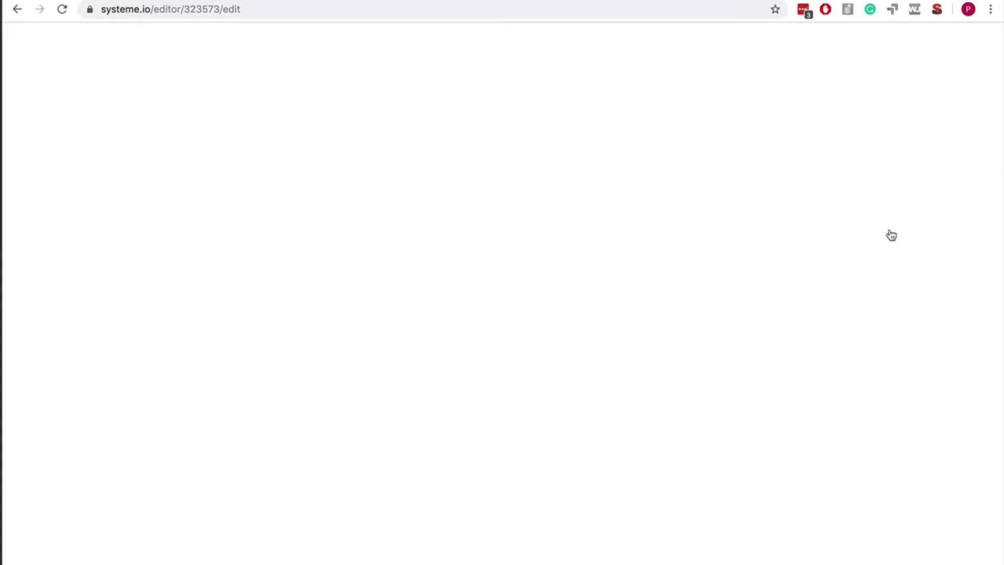
scroll(904, 237, down, 4)
scroll(905, 238, up, 4)
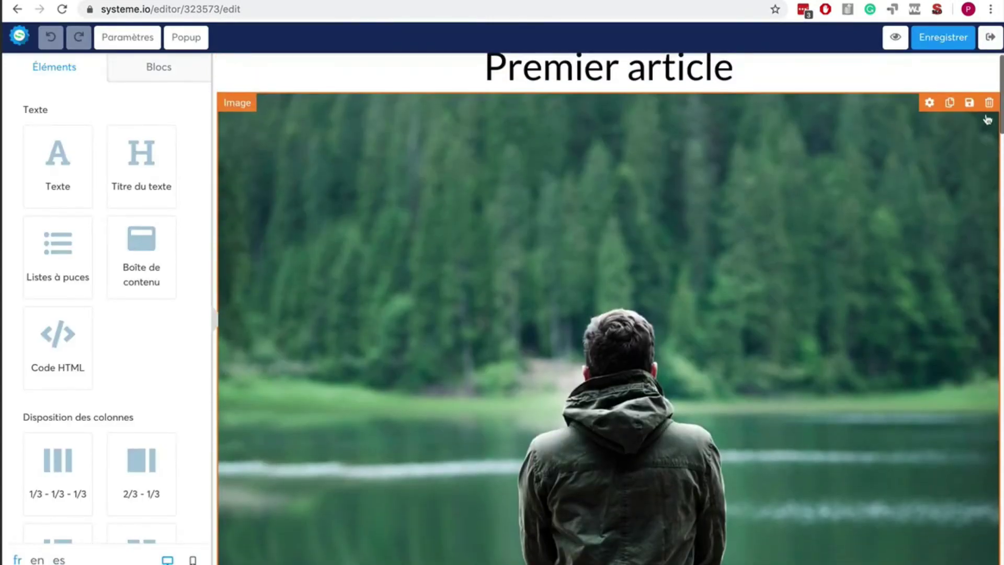
click(988, 103)
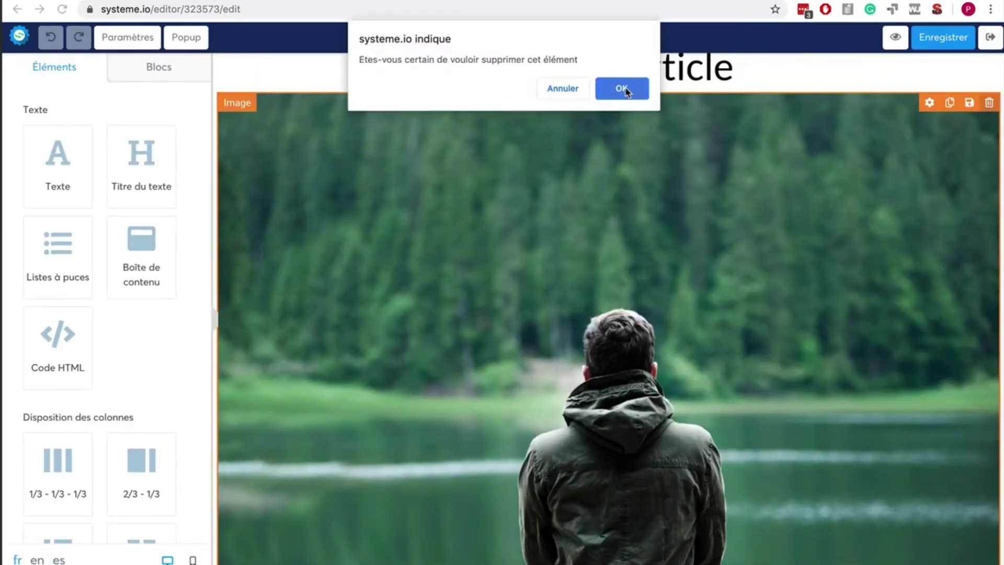
click(621, 88)
- Look through the rest of the article's content, save the article and return to the blog's article list
scroll(679, 231, down, 6)
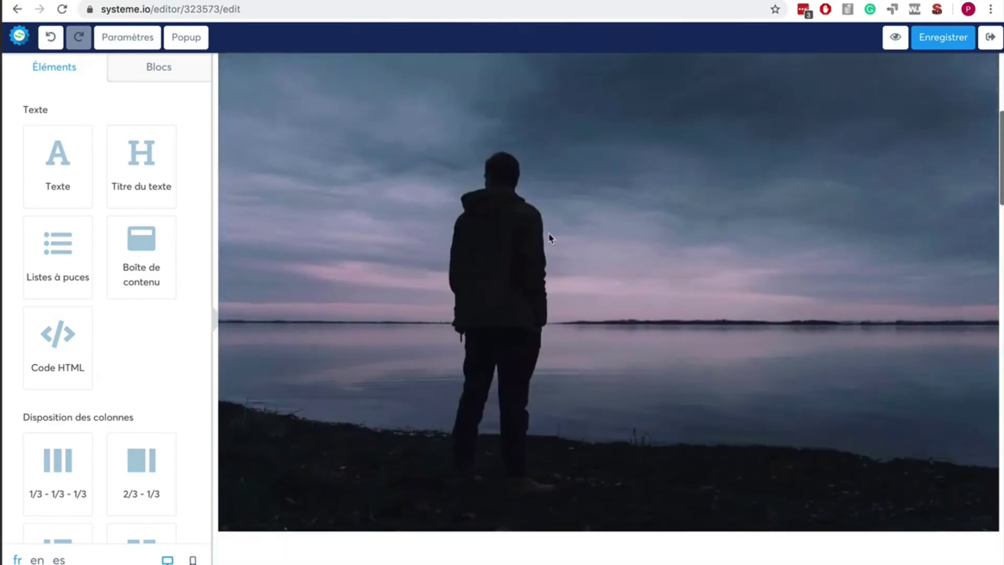
scroll(466, 267, down, 4)
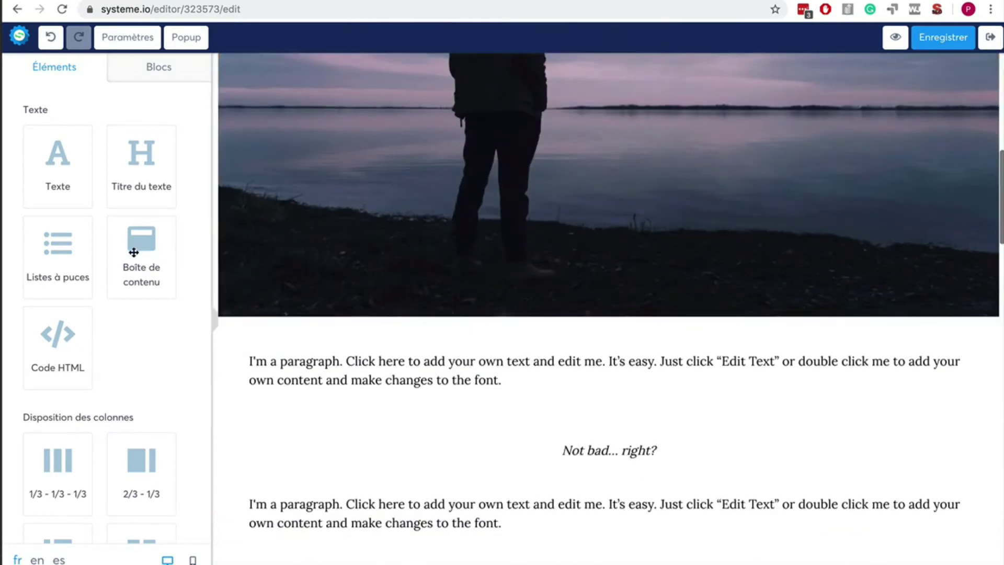
drag(134, 252, 488, 398)
scroll(646, 359, down, 12)
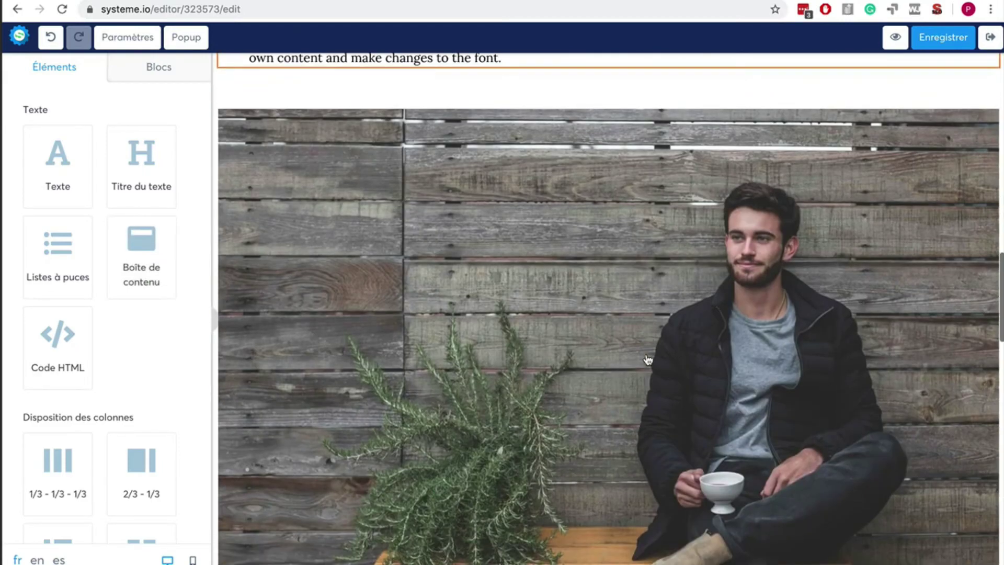
click(936, 40)
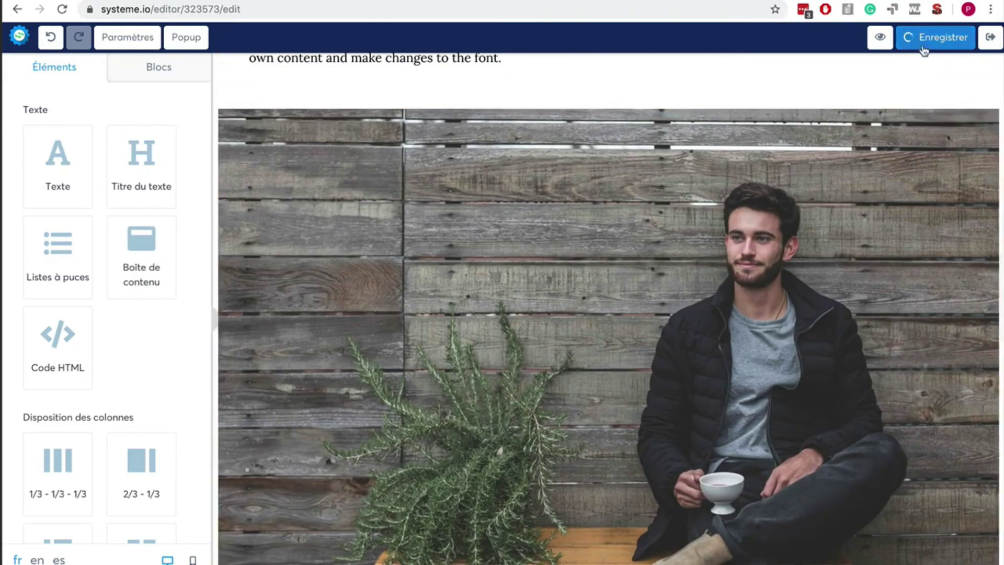
click(989, 41)
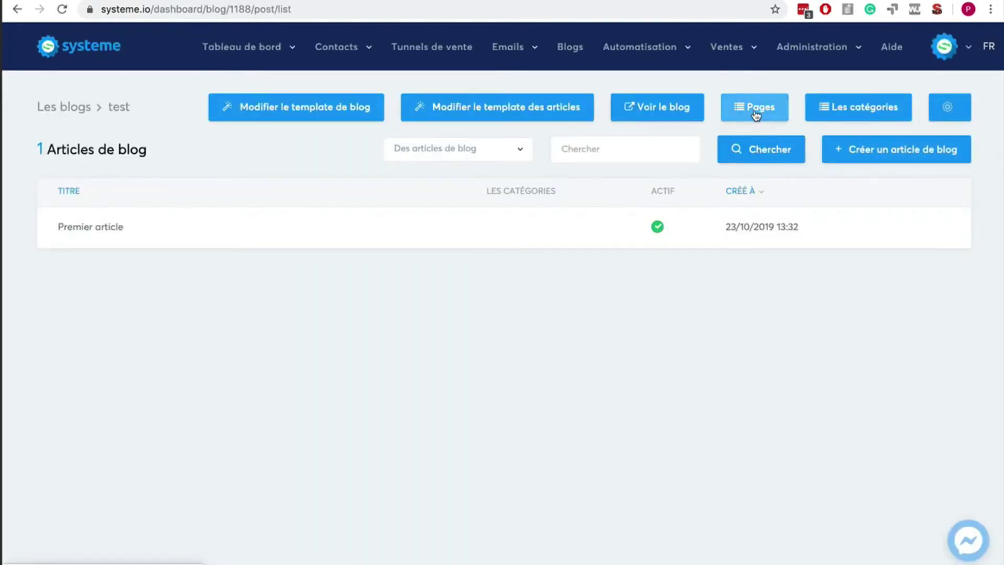
- Open the list of the blog's information pages and view the live page that lists the articles
click(756, 108)
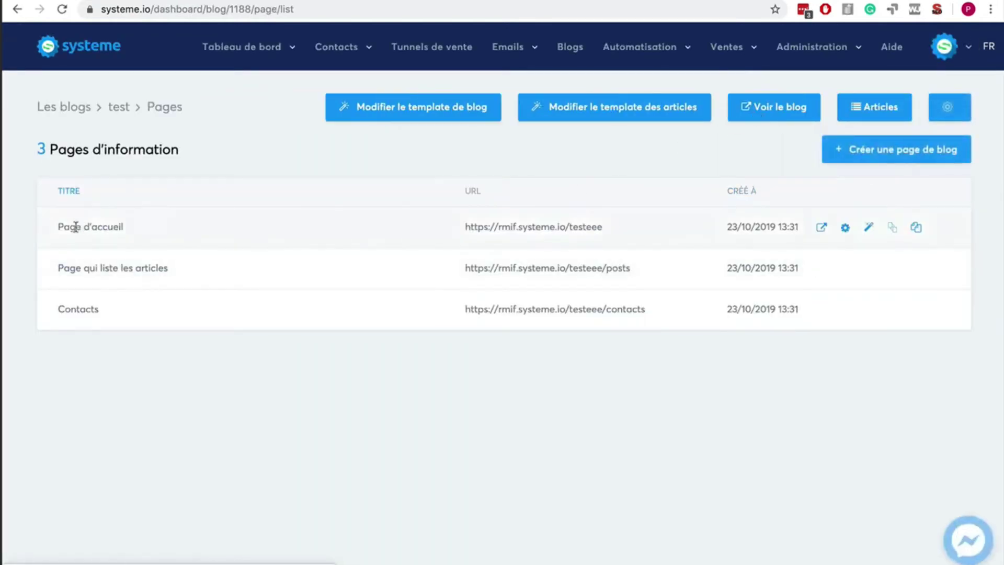
click(893, 229)
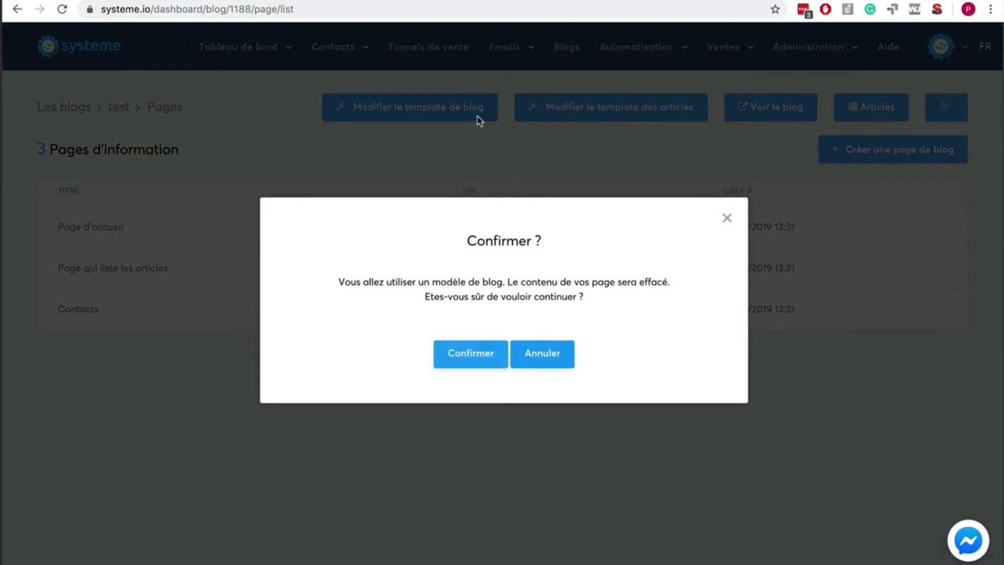
click(727, 218)
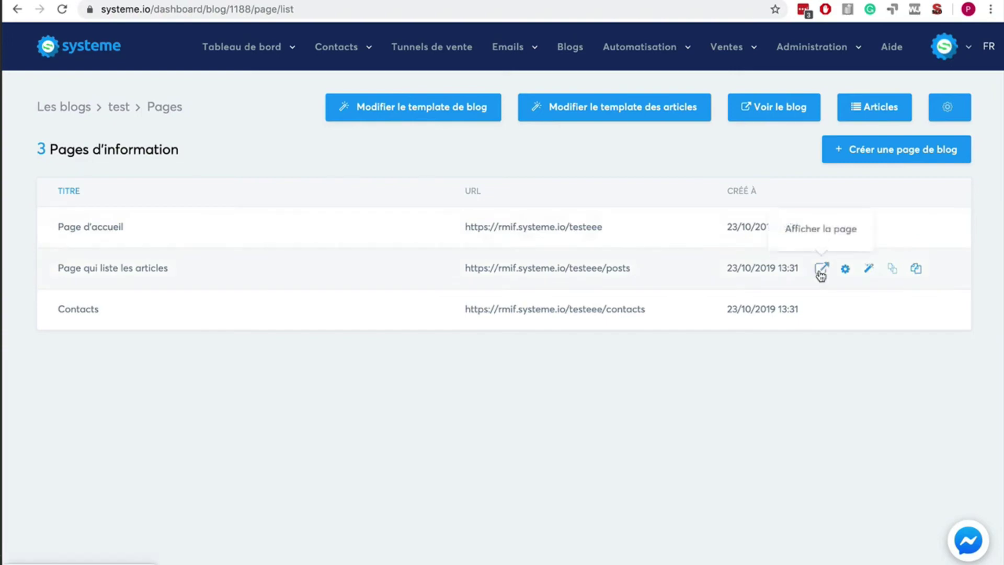
click(821, 270)
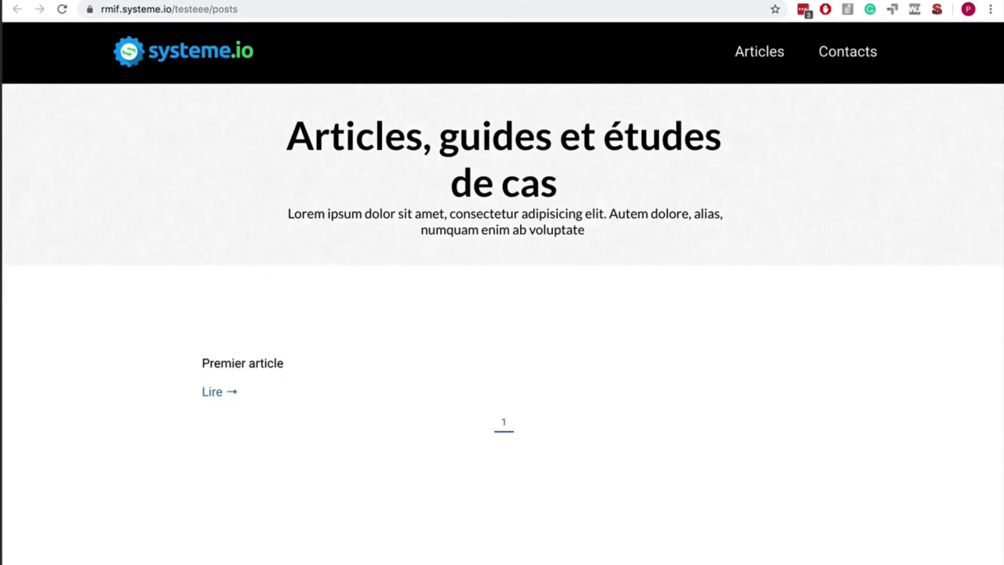
key(ctrl+w)
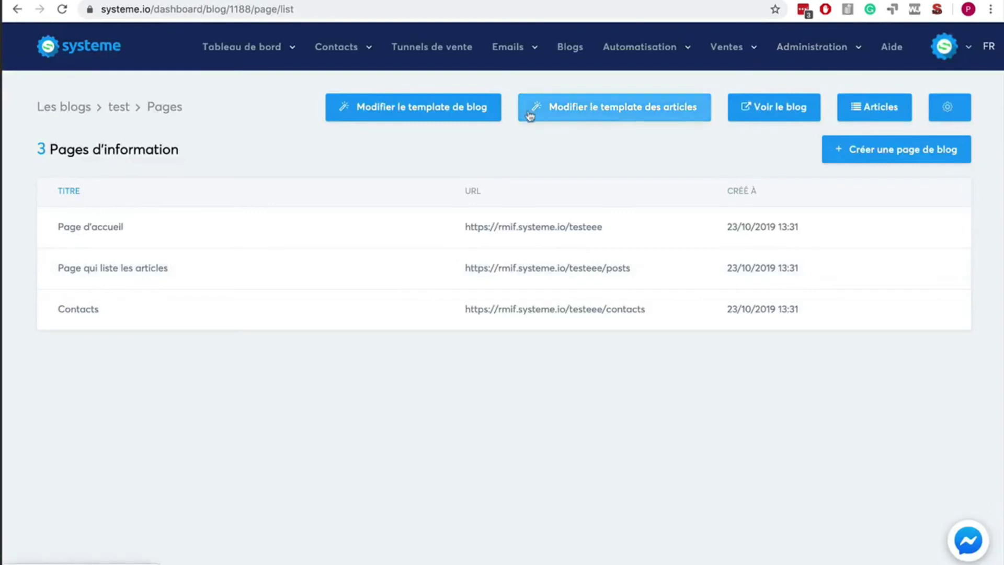
- View the blog template with its header, content placeholder and footer, and return to the article list
click(434, 115)
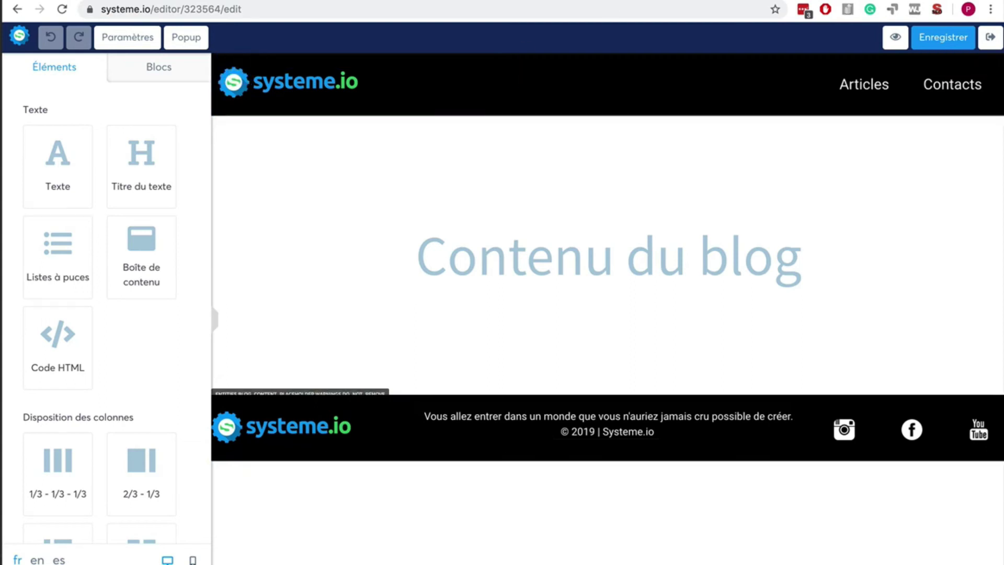
click(987, 39)
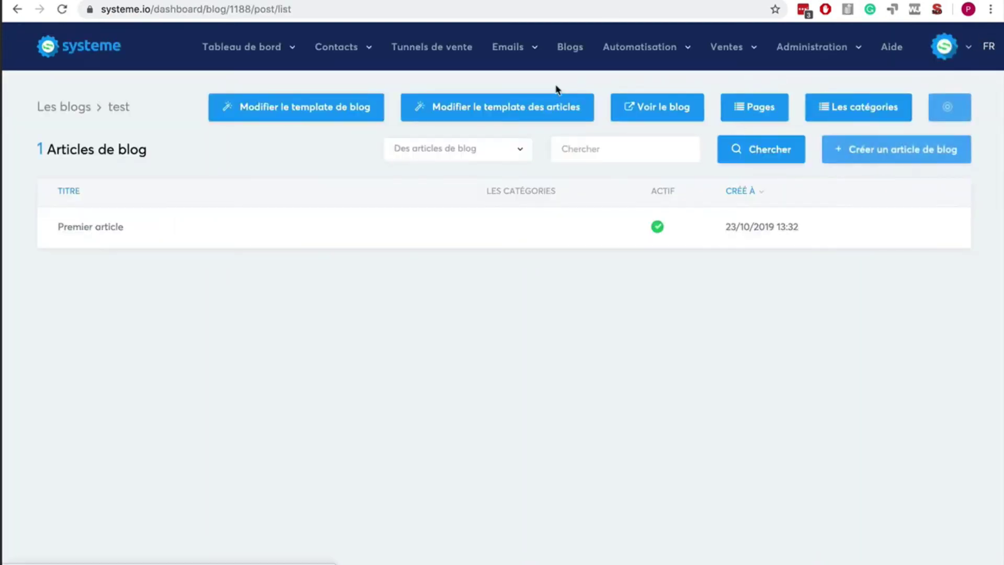
- In the article template, add a 2/3 - 1/3 row above the article content placeholder and move the placeholder into its wide column
click(487, 112)
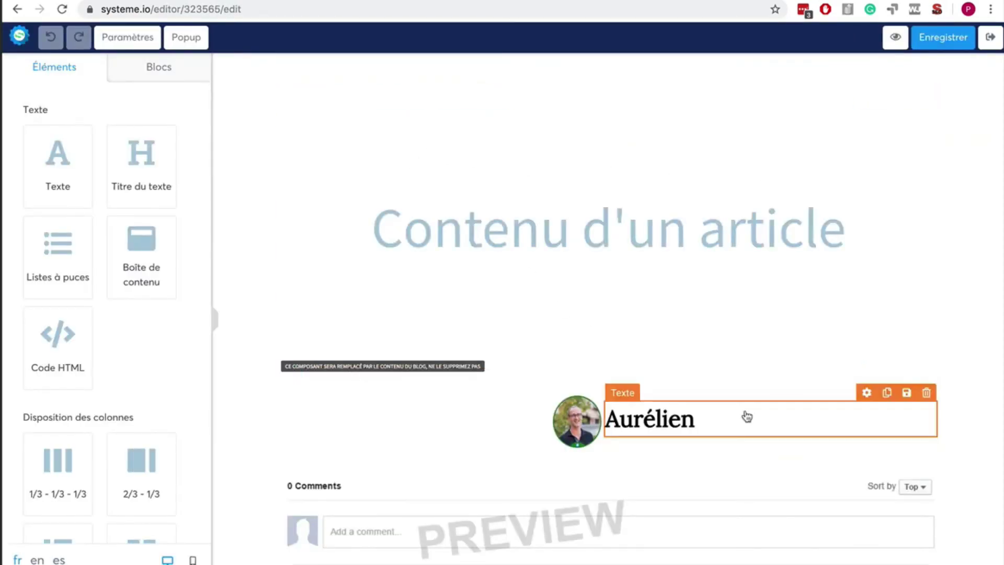
scroll(746, 415, down, 1)
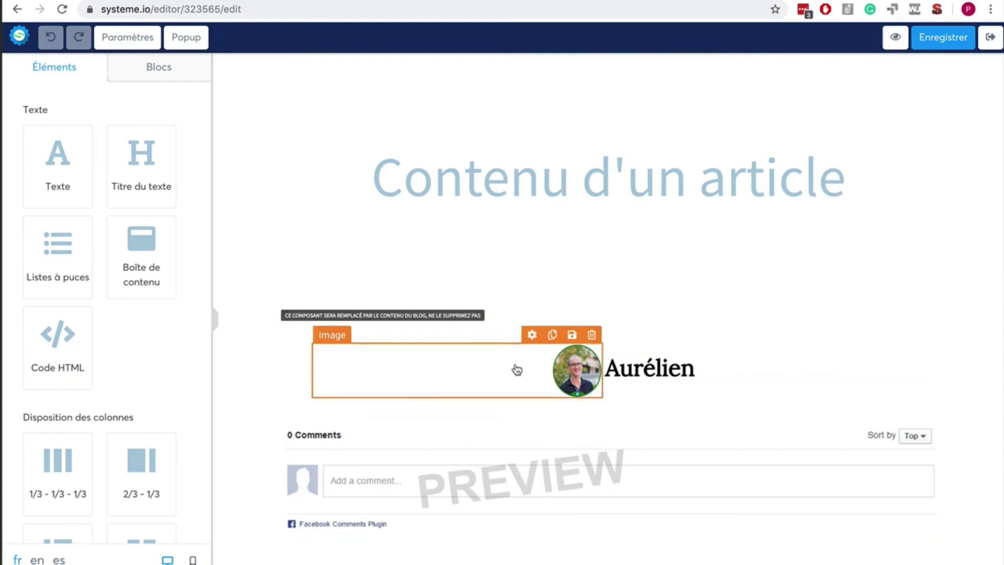
scroll(516, 210, up, 1)
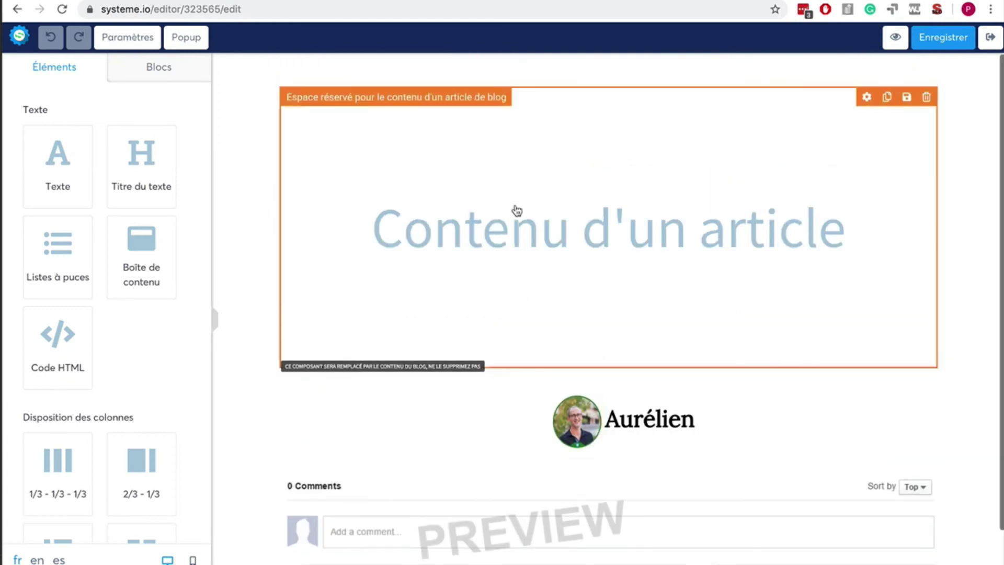
scroll(115, 193, down, 4)
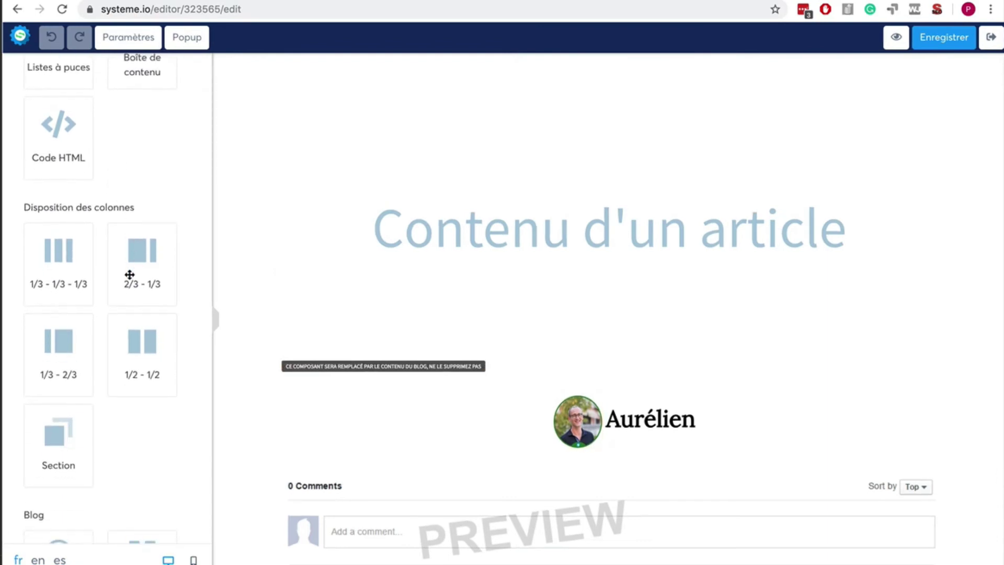
scroll(129, 275, down, 1)
drag(130, 275, 545, 362)
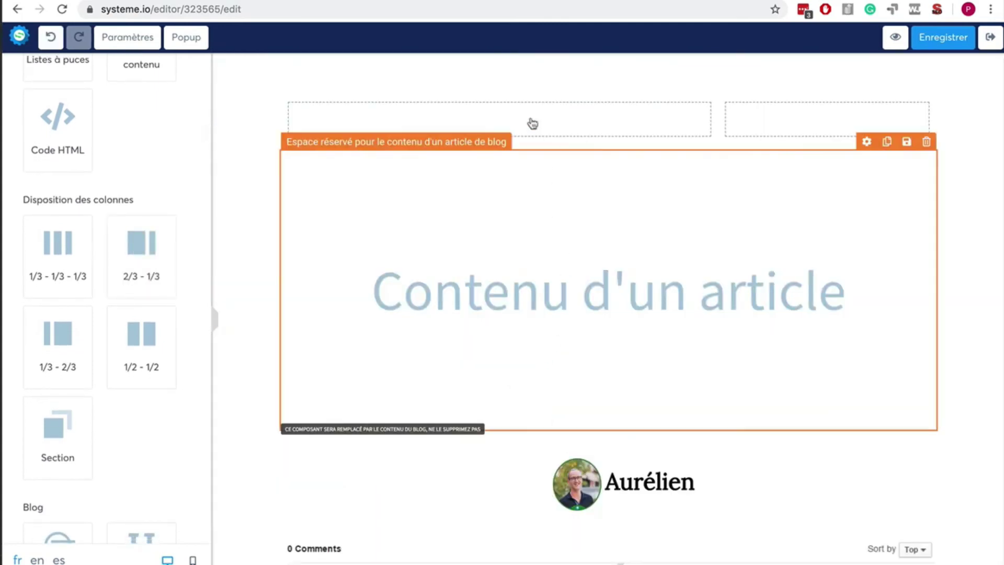
drag(560, 279, 516, 123)
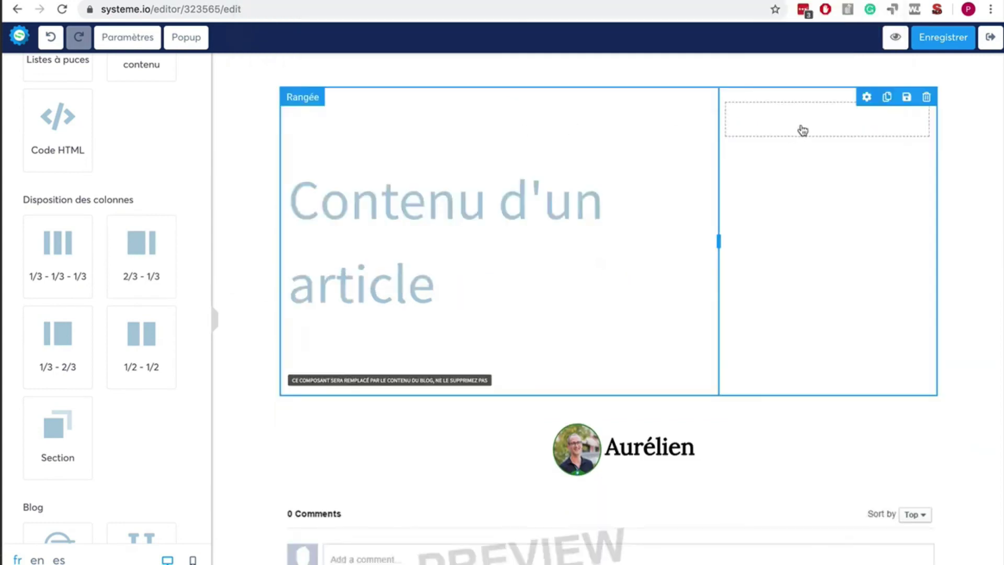
- Add an Image element to the empty 1/3 column beside the article content and leave the template editor
scroll(124, 254, up, 4)
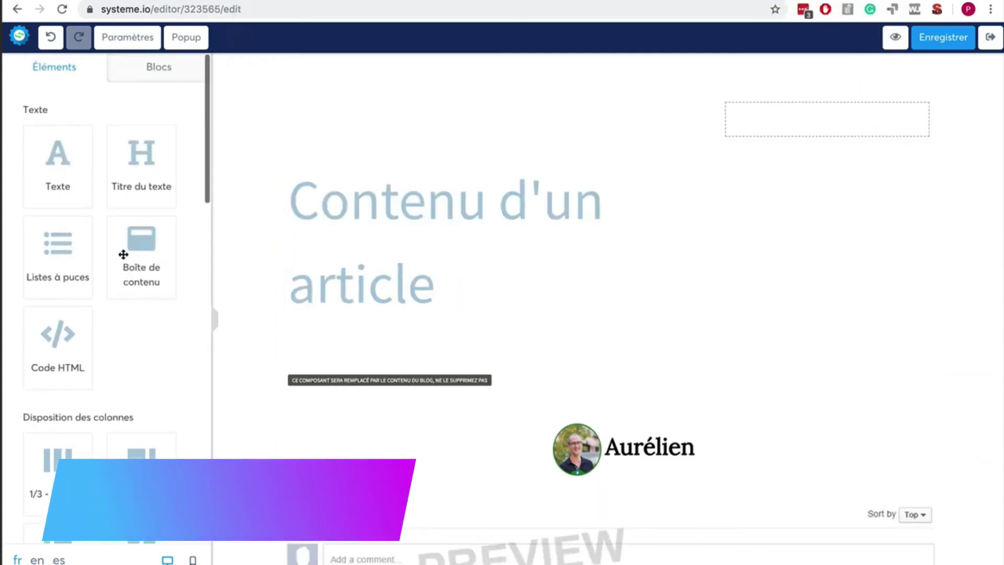
scroll(123, 254, down, 1)
scroll(124, 254, down, 6)
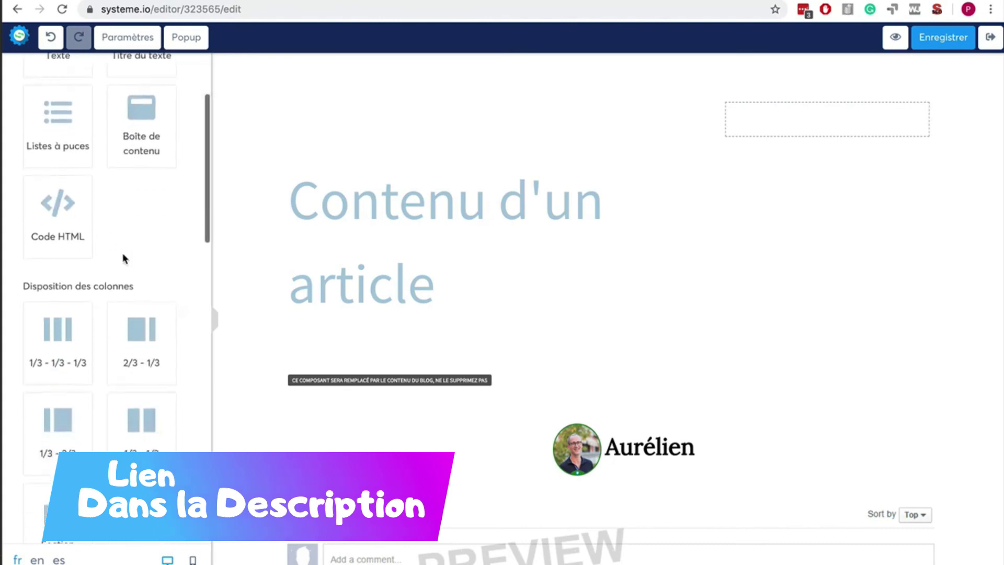
scroll(124, 258, down, 3)
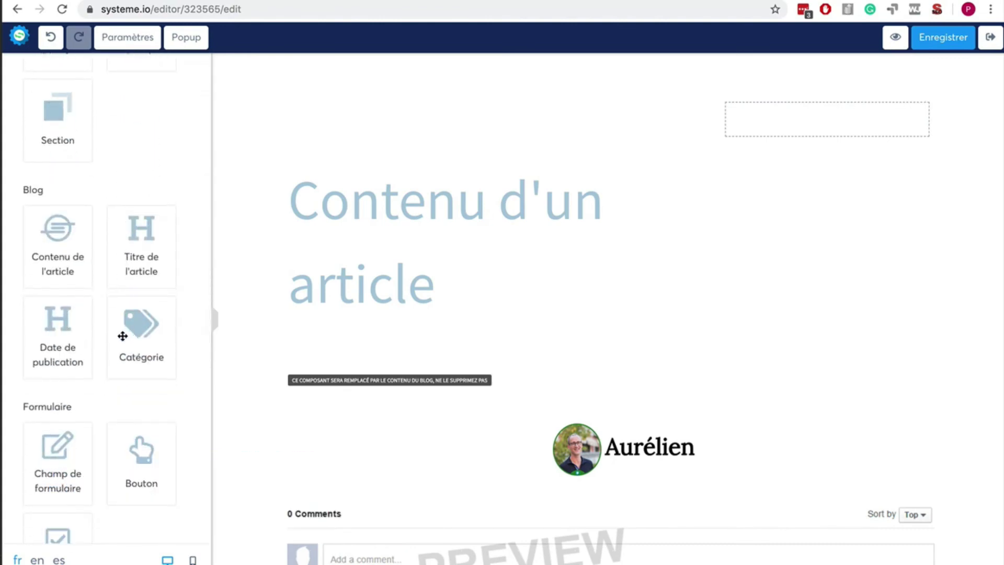
scroll(124, 338, down, 5)
scroll(124, 340, down, 1)
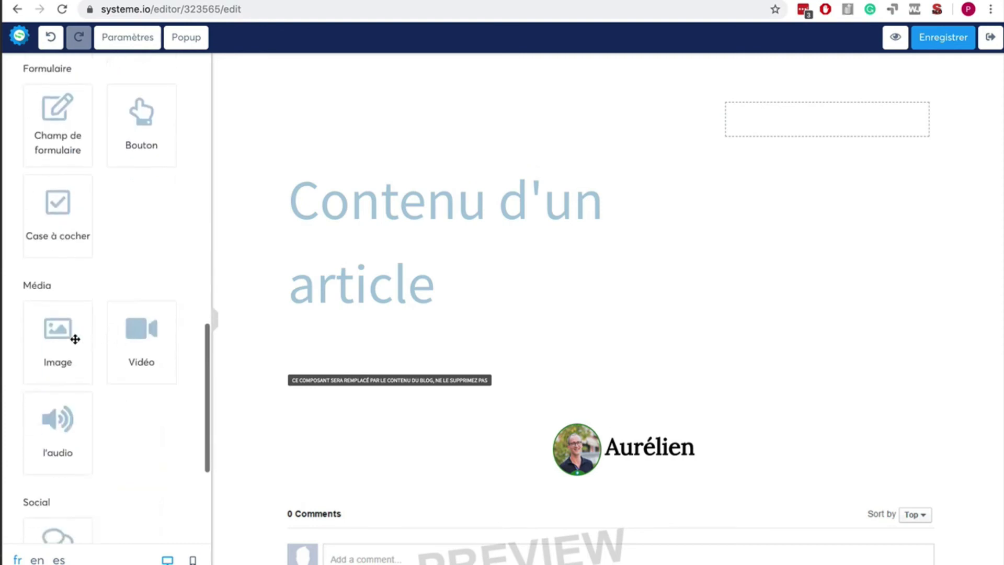
drag(65, 337, 802, 127)
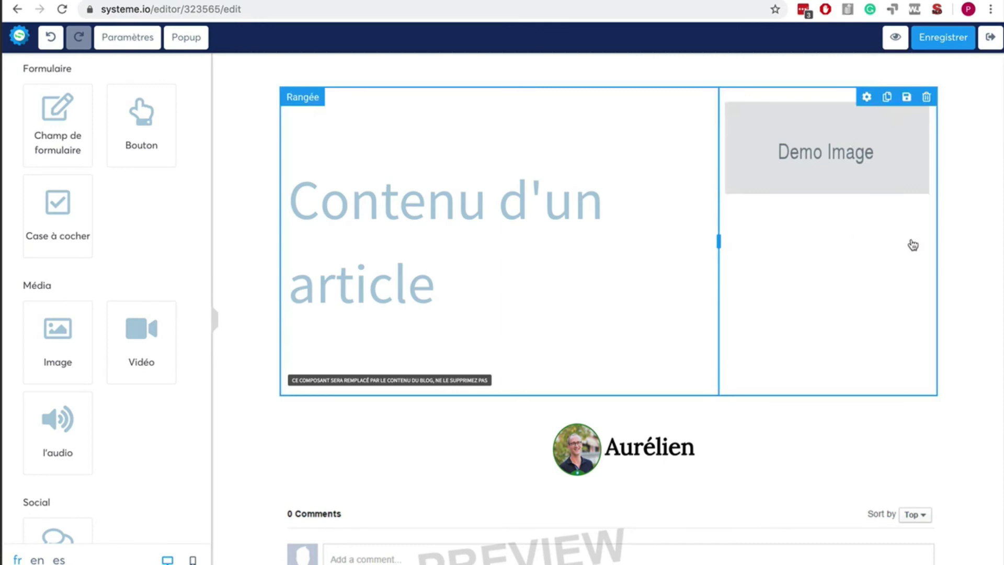
scroll(913, 245, down, 1)
scroll(913, 245, up, 1)
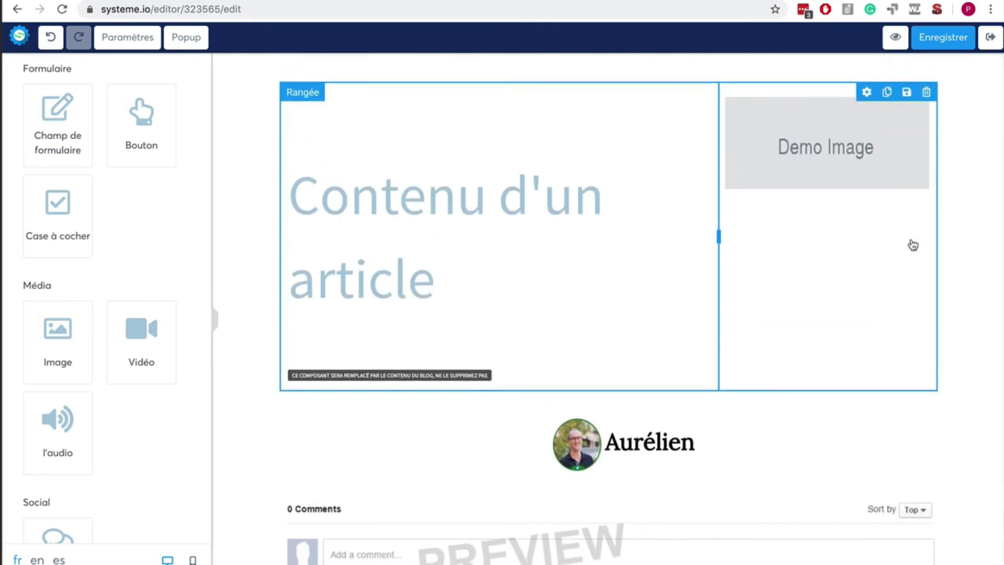
scroll(913, 245, down, 2)
scroll(910, 245, up, 2)
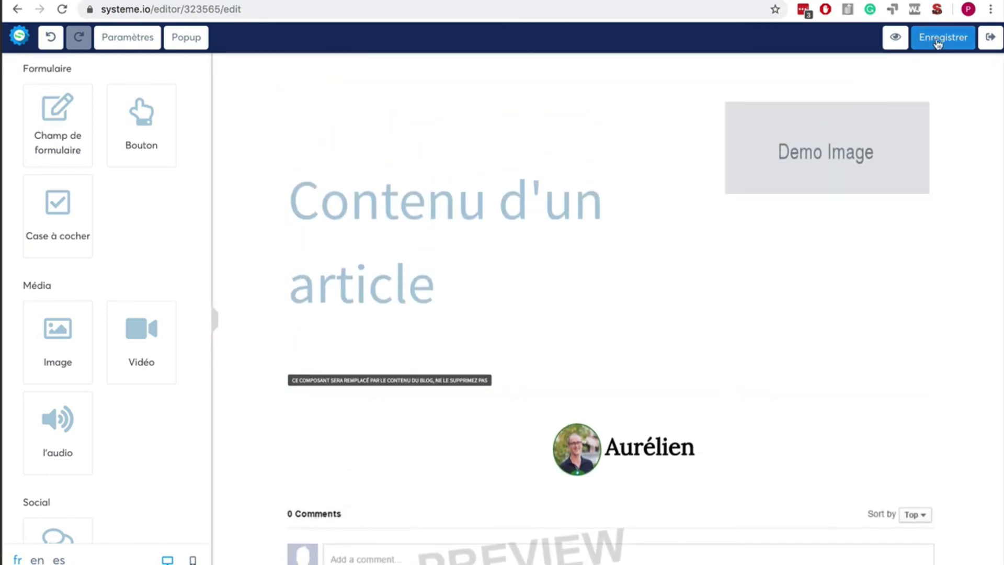
click(991, 41)
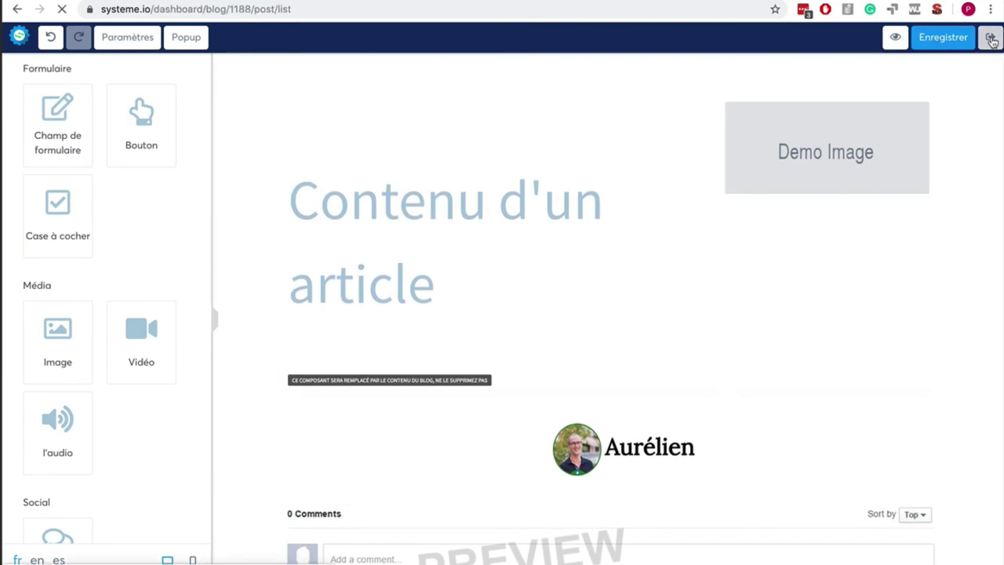